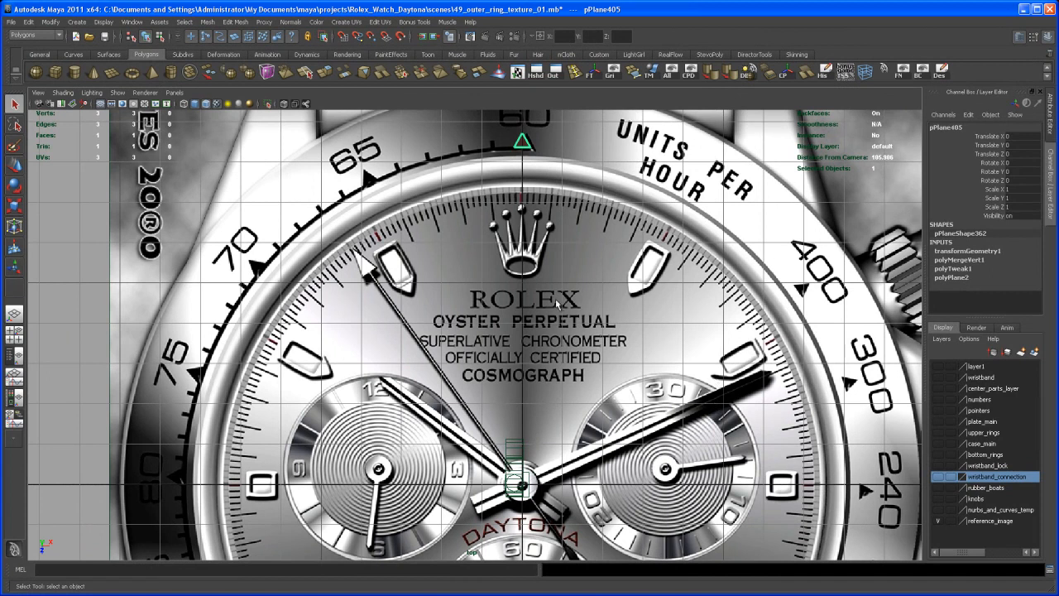
Move the pivot of the triangle below the 60 mark to the grid origin at the centre of the watch dial
middle_click_drag(552, 288, 552, 347, "alt")
right_click_drag(552, 348, 609, 361, "alt")
mouse_move(591, 296)
middle_mouse_down("alt")
mouse_move(581, 367)
mouse_move(551, 395)
middle_mouse_up("alt")
mouse_move(551, 395)
right_mouse_down("alt")
mouse_move(574, 368)
mouse_move(580, 399)
right_mouse_up("alt")
middle_click_drag(580, 399, 569, 443, "alt")
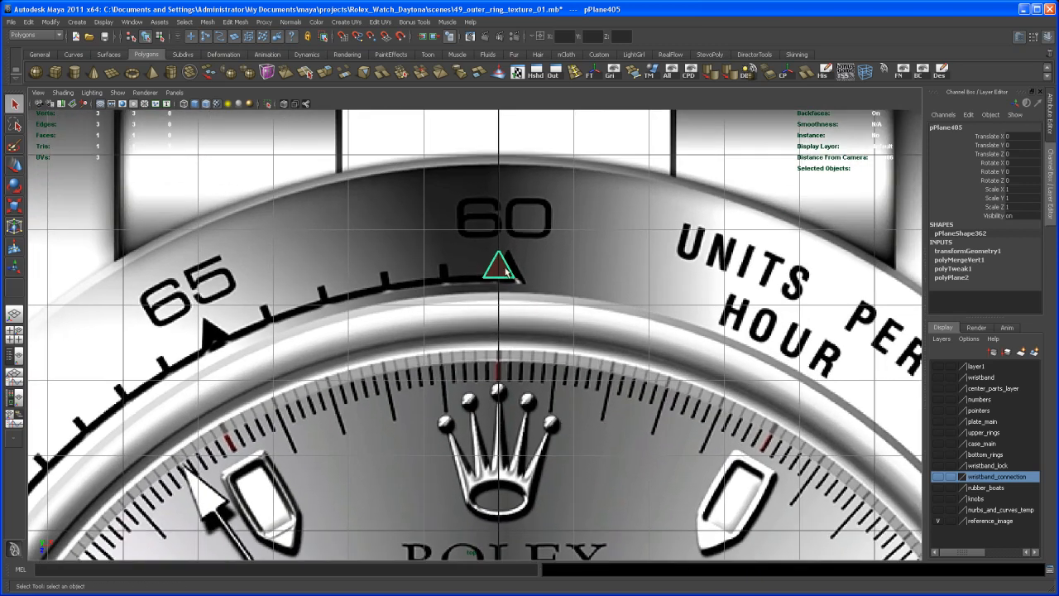
key("w")
right_click_drag(659, 426, 604, 488, "alt")
middle_click_drag(604, 489, 598, 389, "alt")
mouse_move(591, 442)
middle_mouse_down("alt")
mouse_move(609, 395)
mouse_move(589, 400)
middle_mouse_up("alt")
right_click_drag(583, 414, 590, 427, "alt")
middle_click_drag(596, 442, 595, 423, "alt")
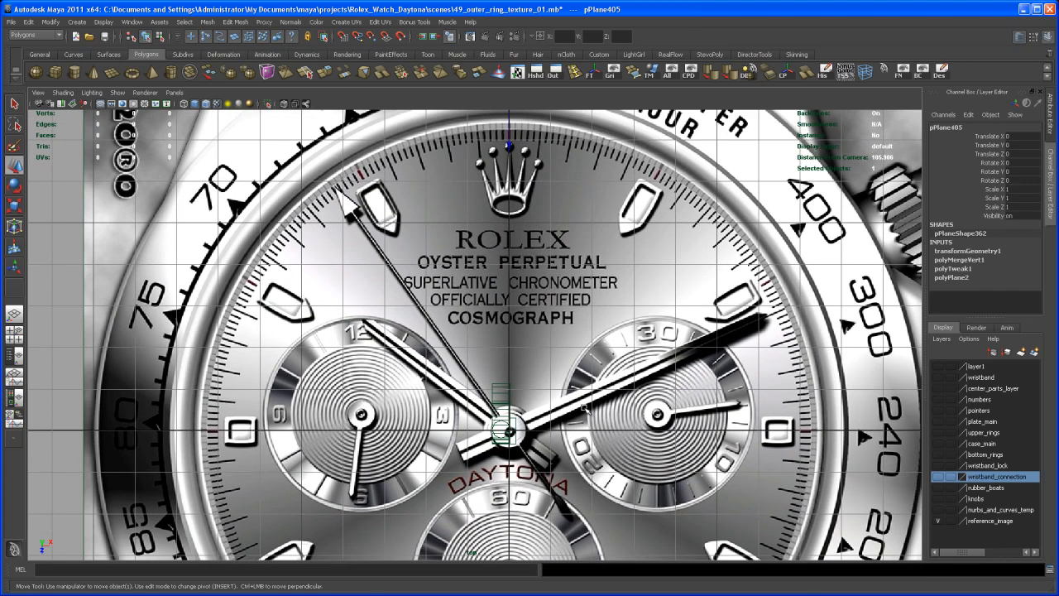
key("Insert")
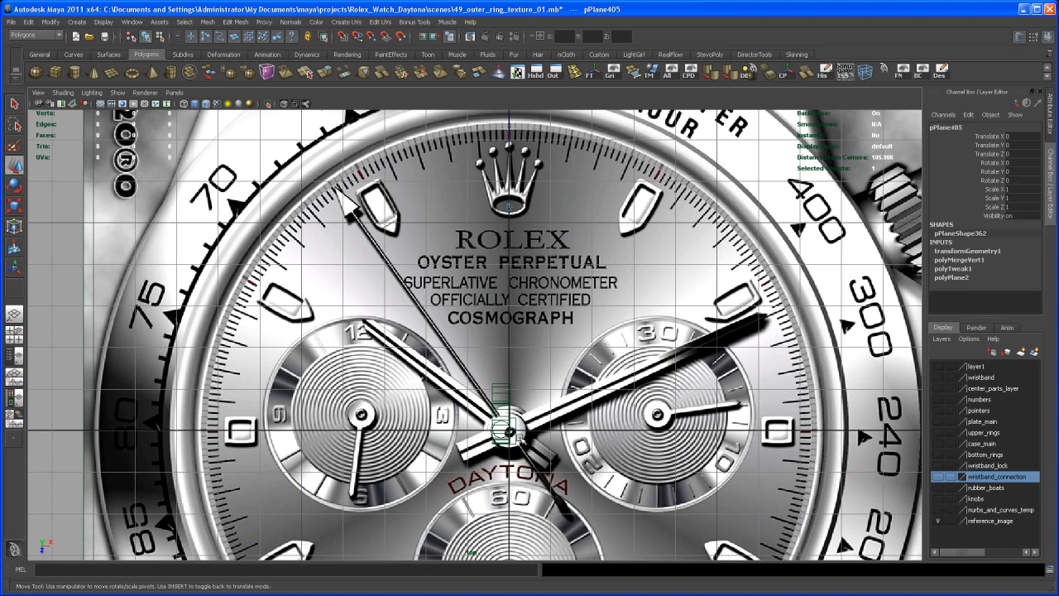
key("x")
middle_click(507, 429)
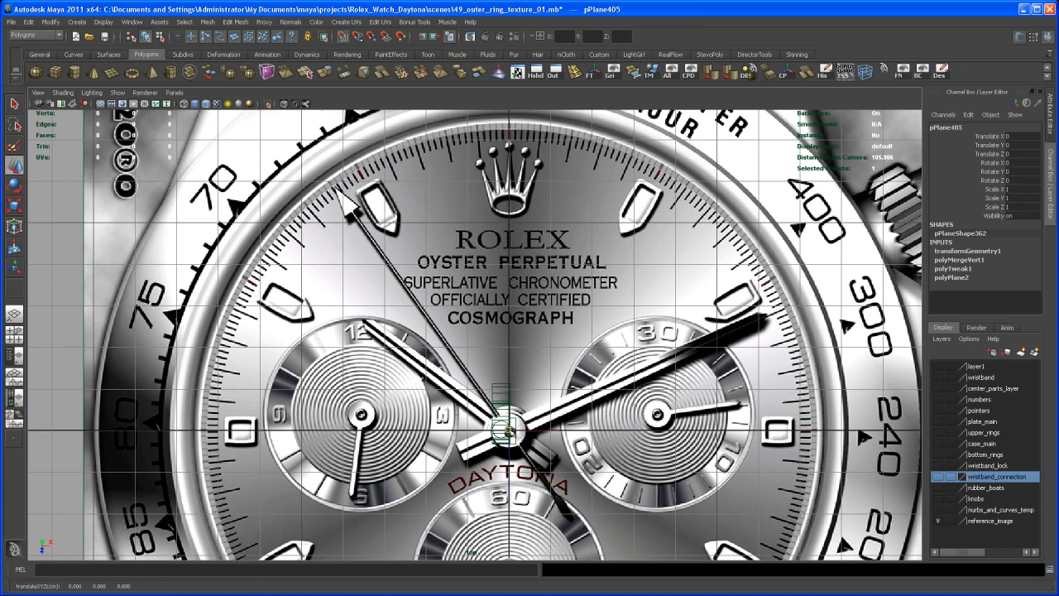
right_click_drag(584, 375, 561, 334, "alt")
key("Insert")
Try rotating the triangle about the dial centre by about -55 degrees around Y onto the marker beside 400
middle_click_drag(561, 333, 530, 393, "alt")
right_click_drag(527, 389, 523, 377, "alt")
middle_click_drag(523, 377, 524, 351, "alt")
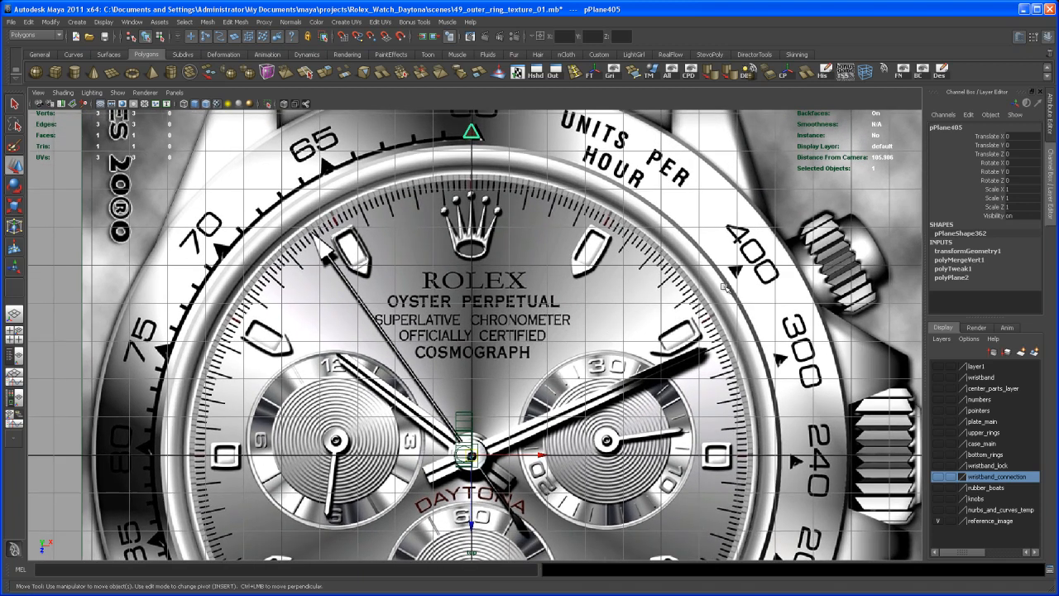
middle_click_drag(773, 369, 735, 244, "alt")
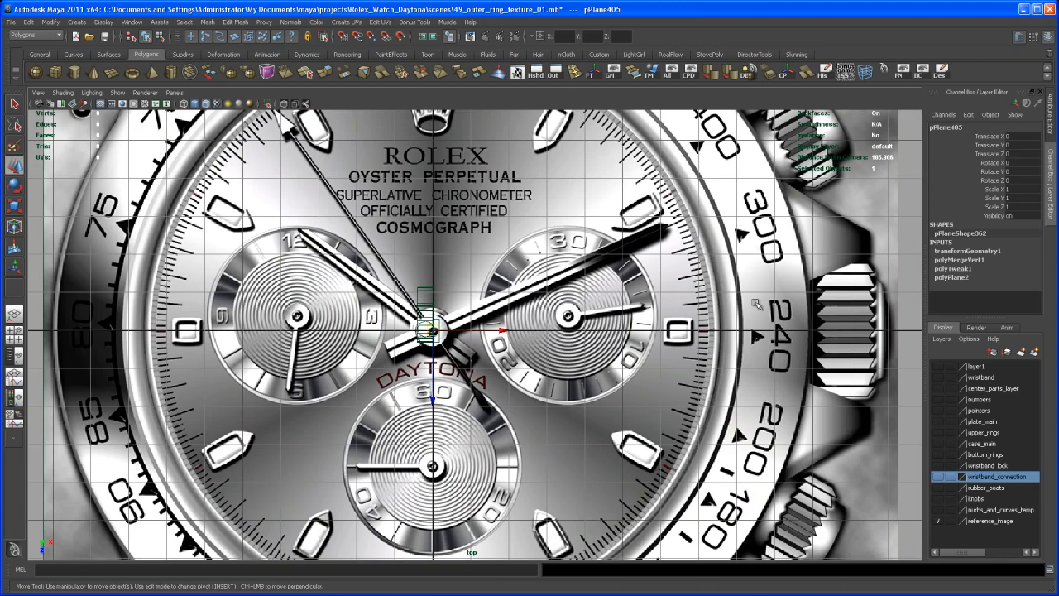
middle_click_drag(741, 239, 736, 333, "alt")
middle_click_drag(682, 235, 743, 300, "alt")
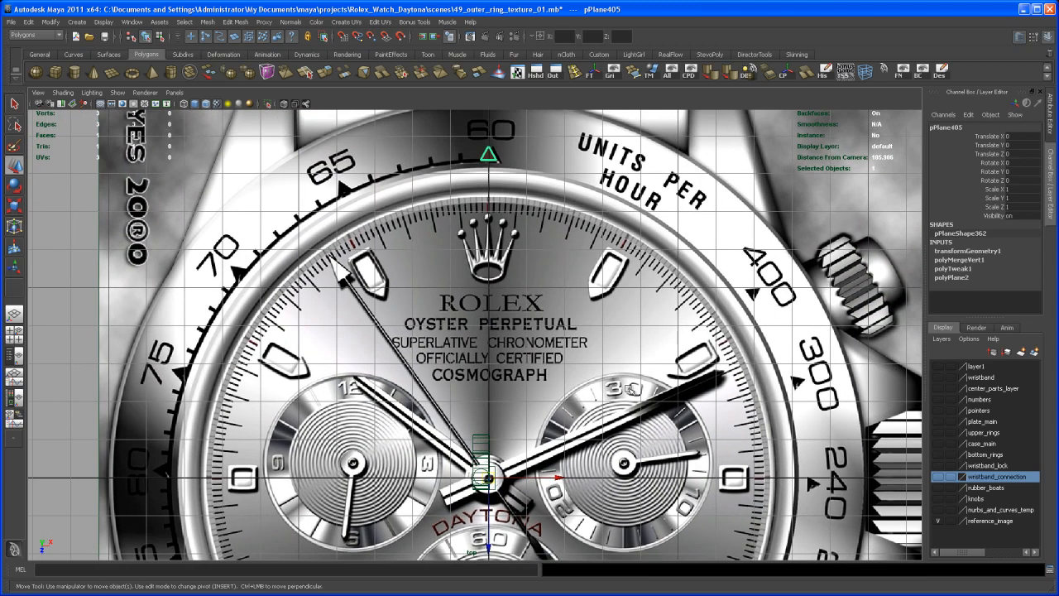
key("e")
left_click_drag(586, 408, 602, 513)
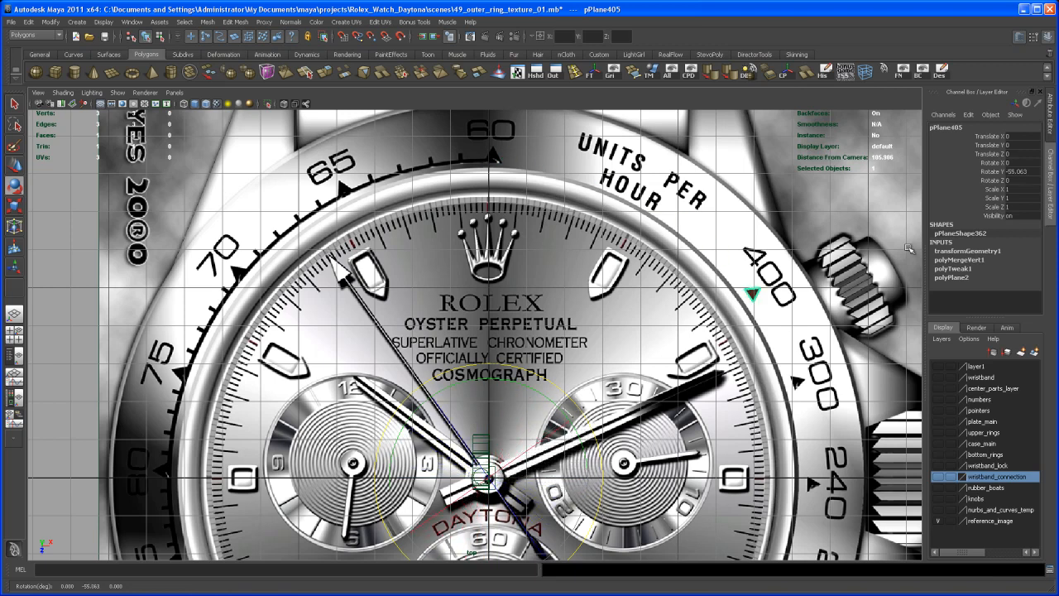
Turn on X-ray shading and compare the rotated triangle closely with the reference marker beside 400
scroll(869, 323, "up", 6)
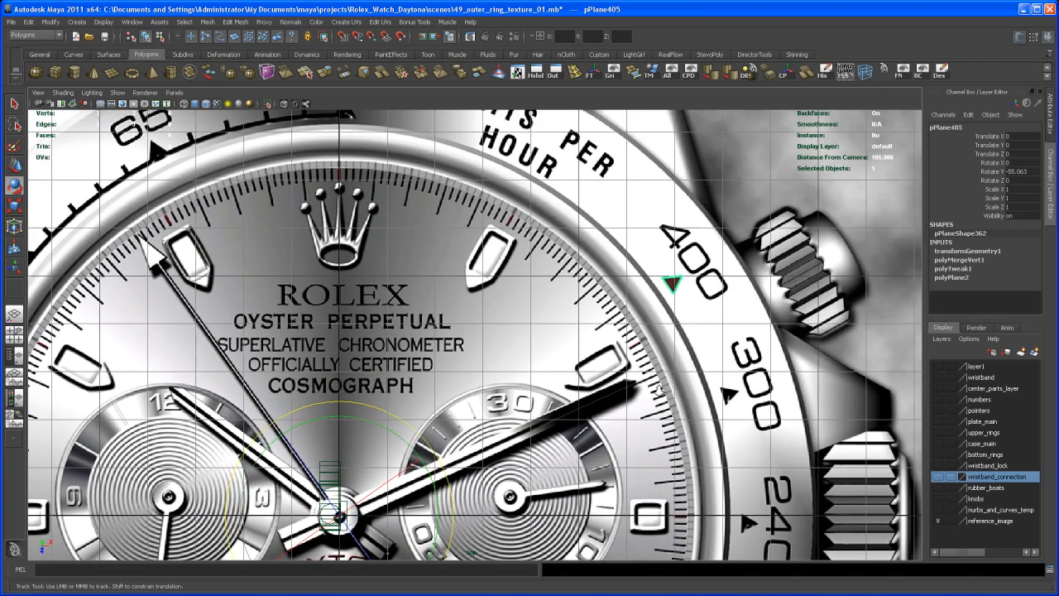
scroll(667, 480, "up", 8)
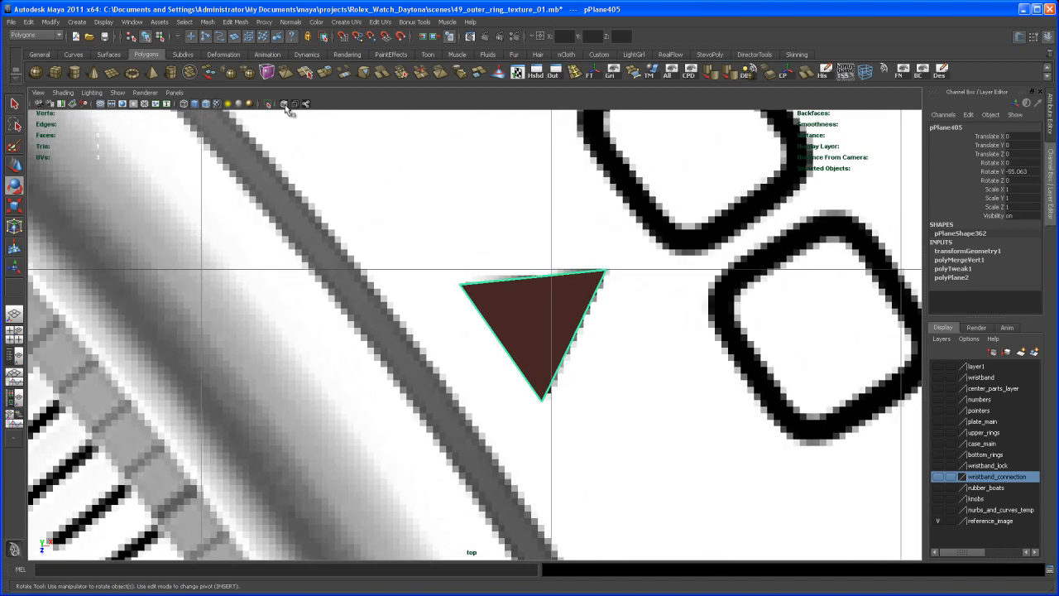
key("e")
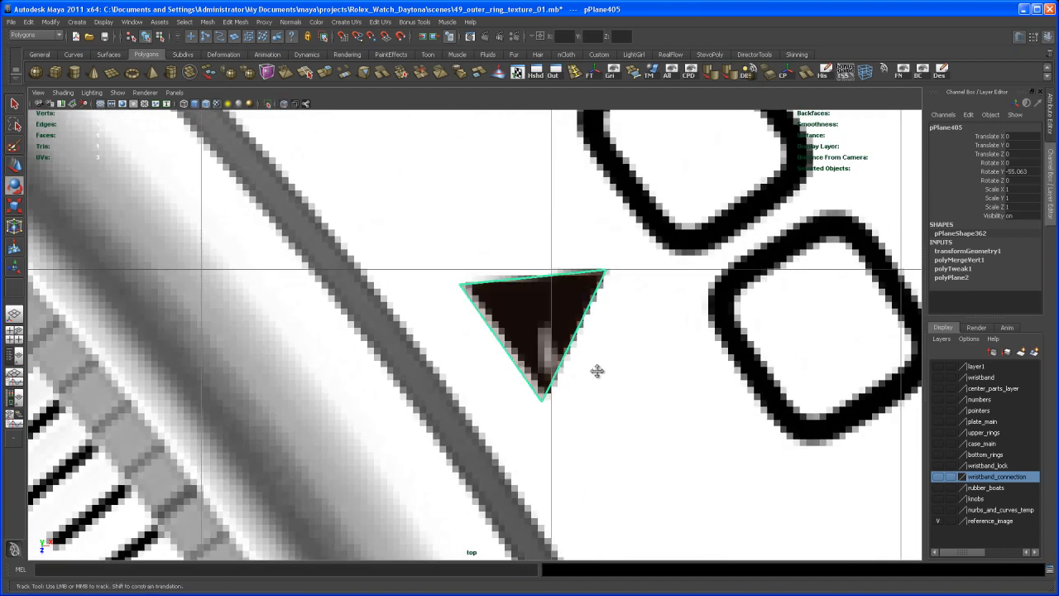
scroll(592, 357, "up", 3)
middle_click_drag(612, 368, 588, 379, "alt")
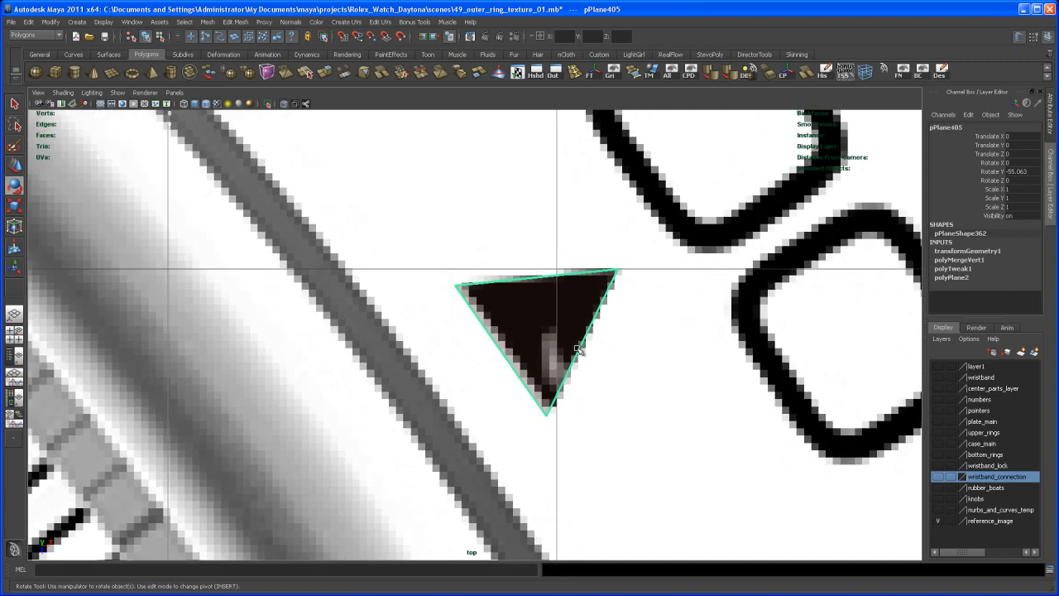
scroll(577, 344, "down", 2)
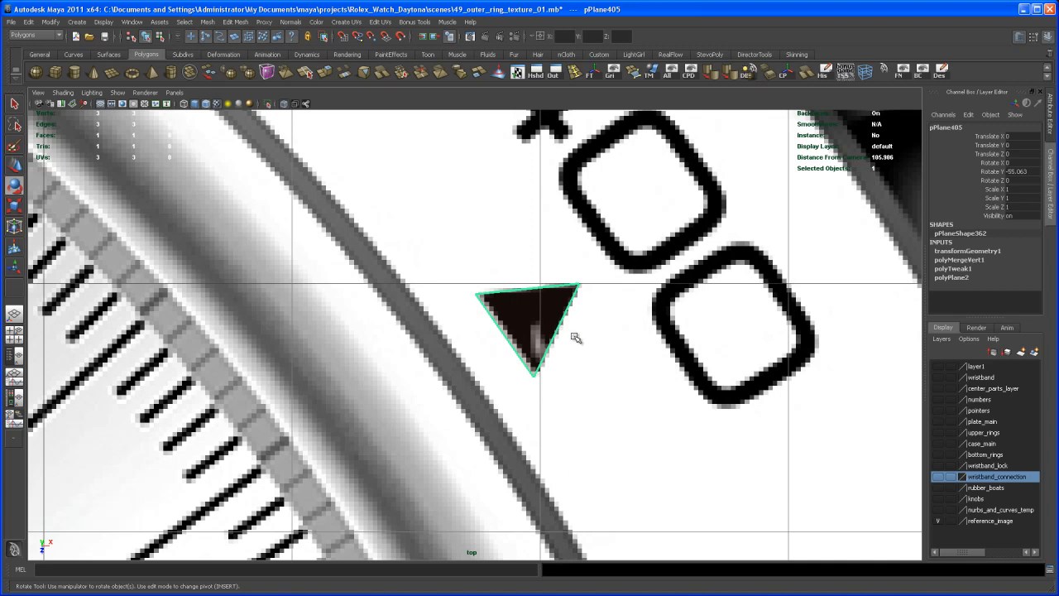
scroll(552, 344, "down", 8)
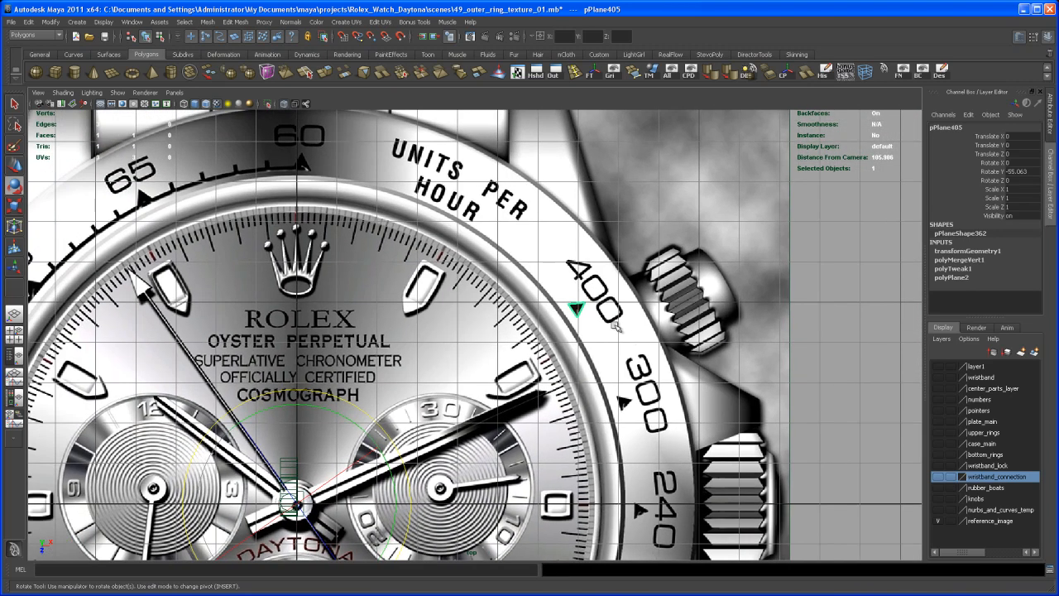
Reset the triangle's Rotate Y to 0
scroll(457, 271, "down", 2)
middle_click_drag(461, 272, 550, 236, "alt")
double_click(1037, 173)
type("0")
key("Return")
middle_click_drag(524, 321, 571, 288, "alt")
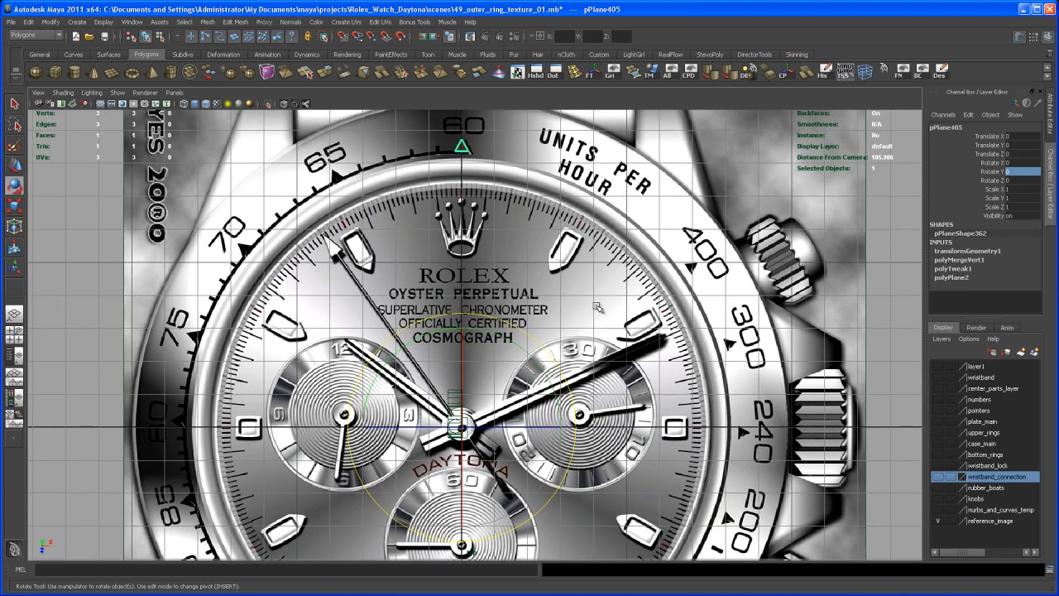
Switch to Firefox to consult the ROLEX_degrees.jpg reference for the marker angles, and return to Maya
middle_click_drag(470, 177, 510, 186, "alt")
right_click_drag(512, 219, 501, 227, "alt")
middle_click_drag(504, 229, 546, 252, "alt")
right_click_drag(508, 225, 521, 231, "alt")
middle_click_drag(520, 231, 519, 230, "alt")
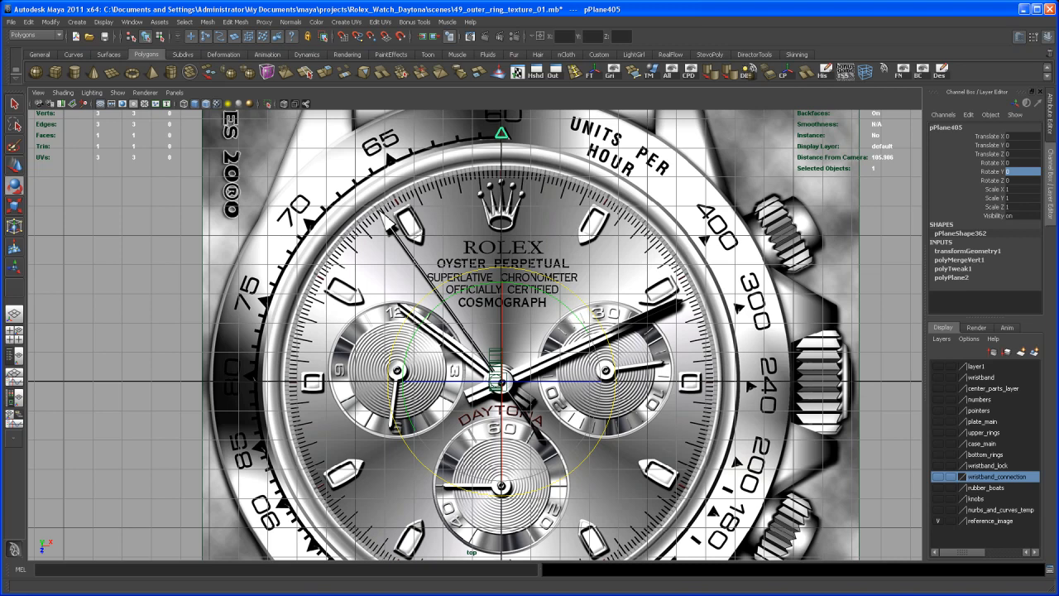
key("alt+Tab")
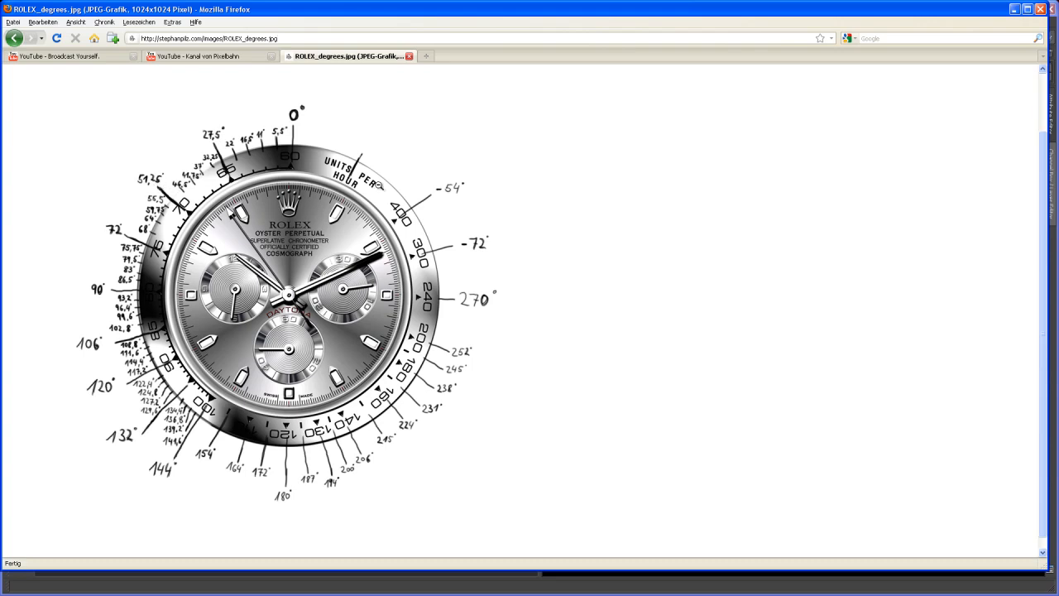
left_click(1016, 9)
scroll(573, 270, "up", 3)
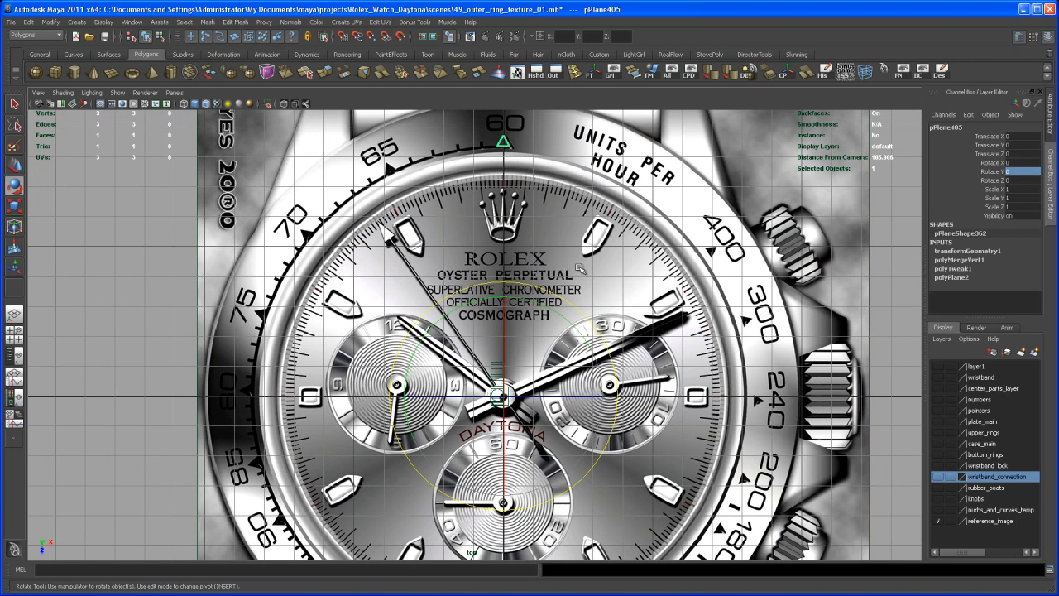
Duplicate the triangle and set the copy's Rotate Y to 51.25 for the 70 mark
key("ctrl+d")
left_click_drag(576, 307, 486, 281)
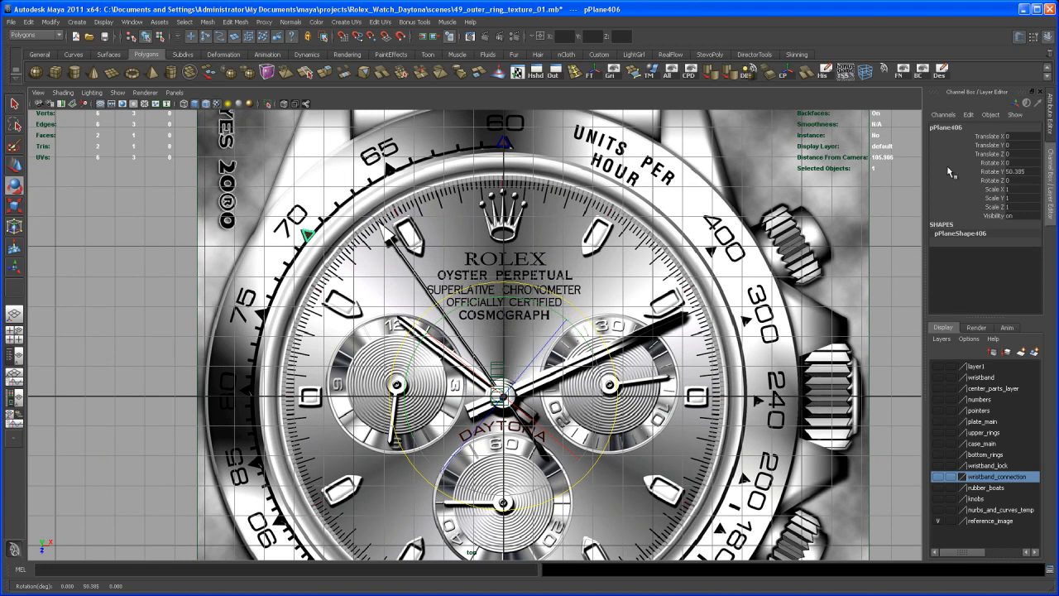
double_click(1016, 172)
type("51")
key("Return")
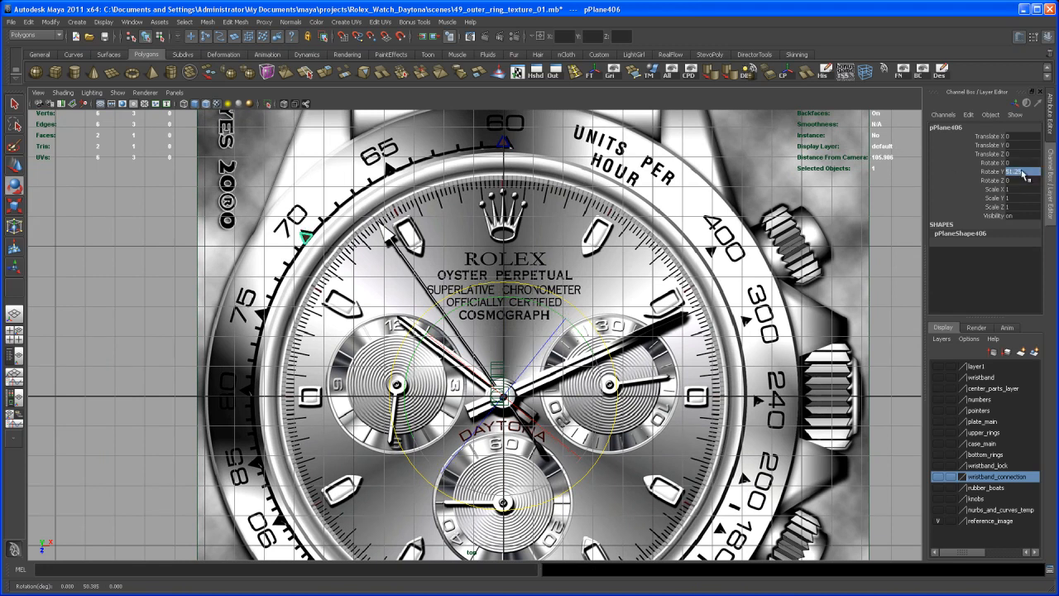
Check the copy's fit at the 70 mark and look up the 65 mark's angle in the Firefox reference image
middle_click_drag(519, 232, 604, 322, "alt")
scroll(604, 323, "up", 5)
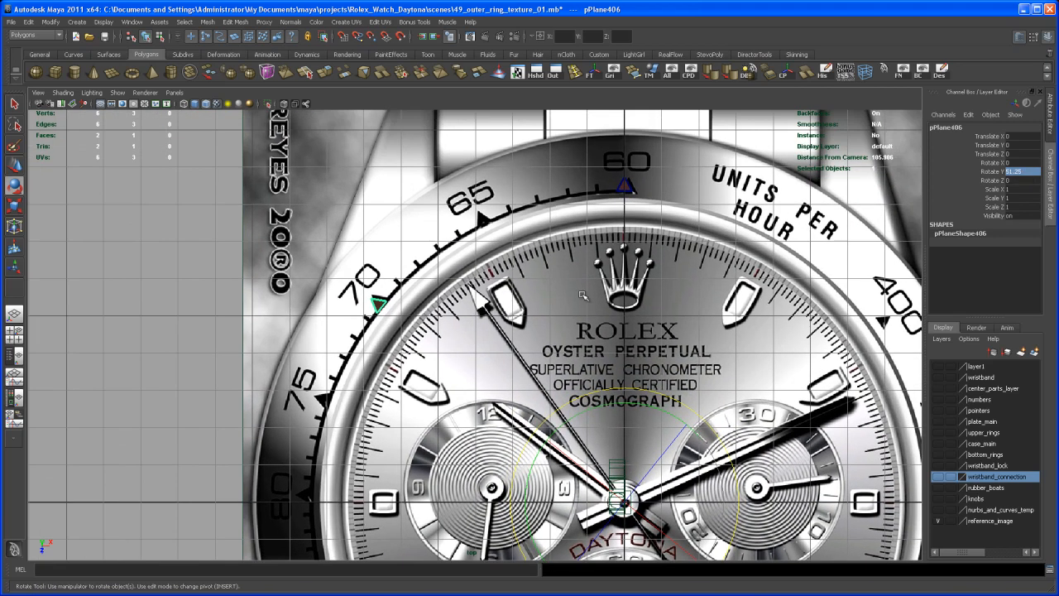
scroll(604, 322, "up", 3)
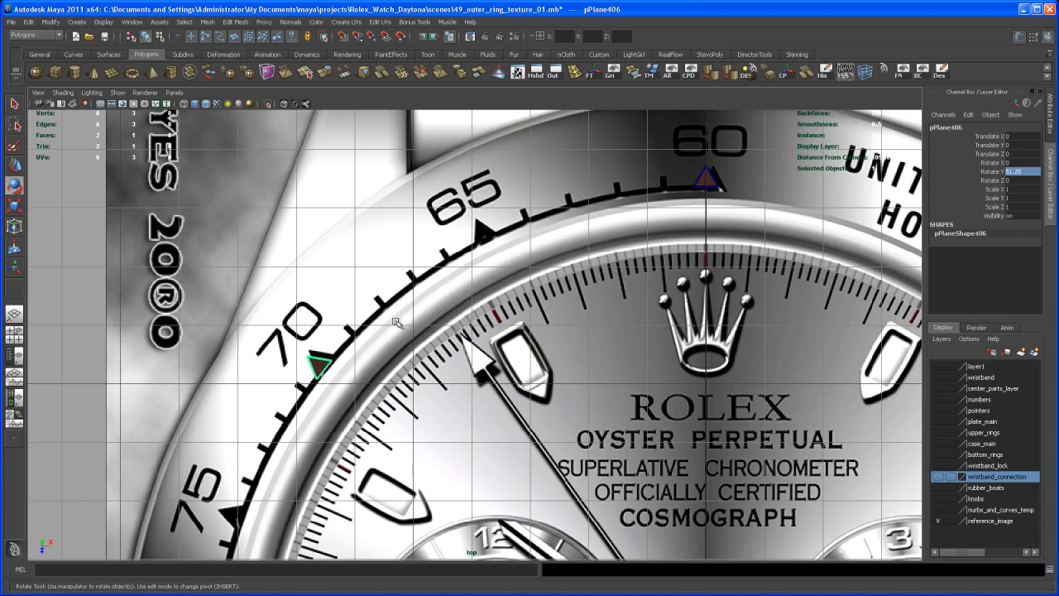
scroll(391, 352, "down", 4)
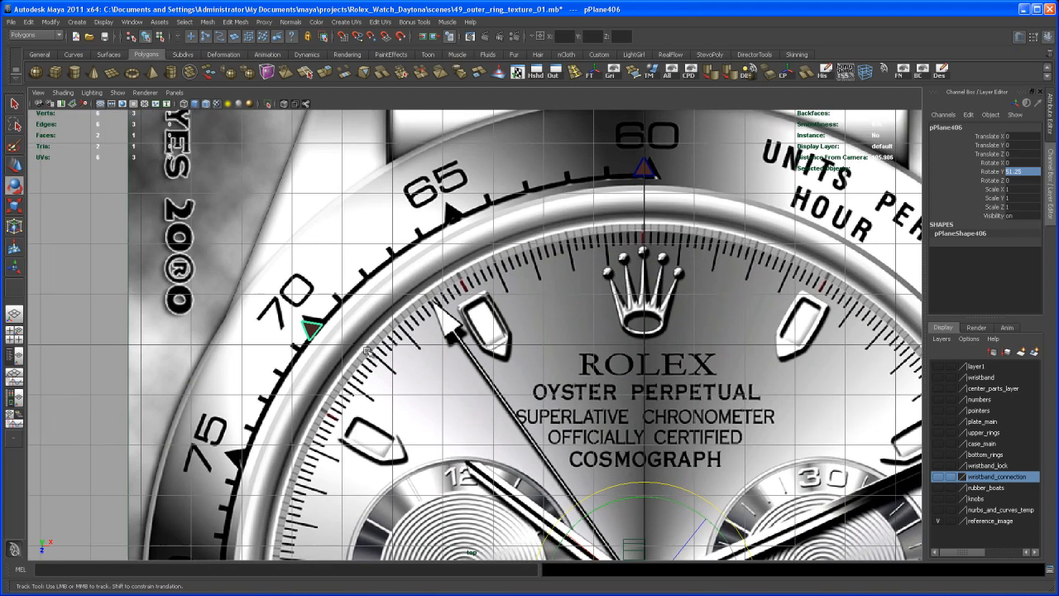
scroll(380, 345, "down", 5)
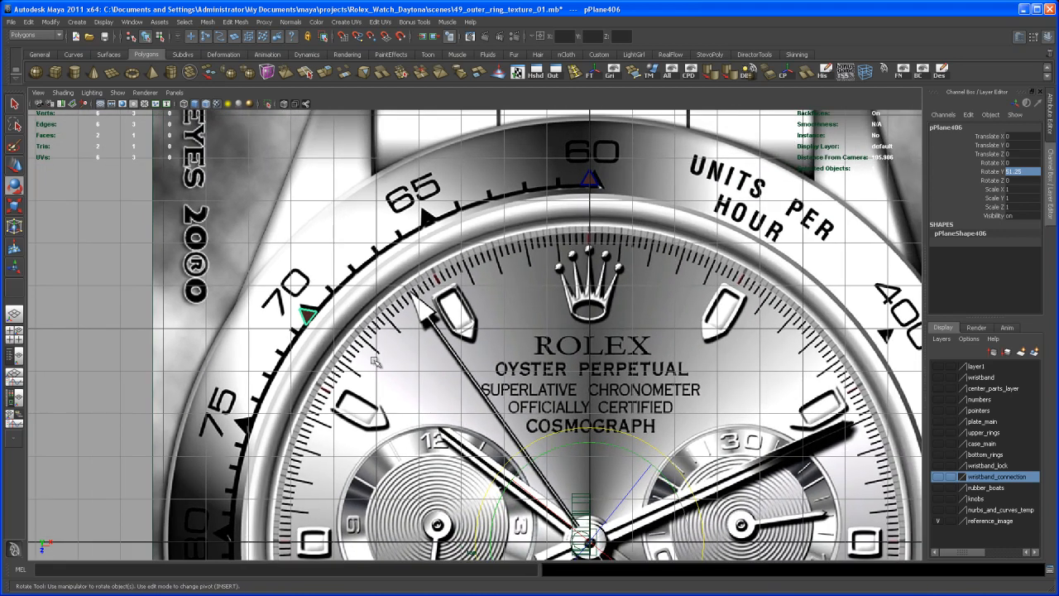
scroll(382, 358, "down", 4)
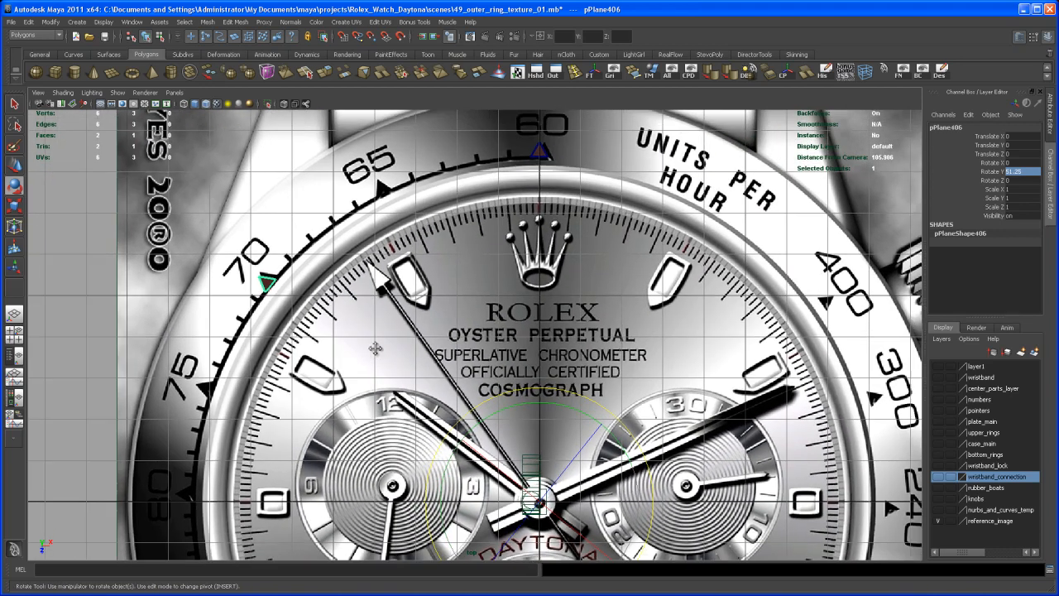
key("alt+Tab")
key("alt+Tab")
key("alt+Tab")
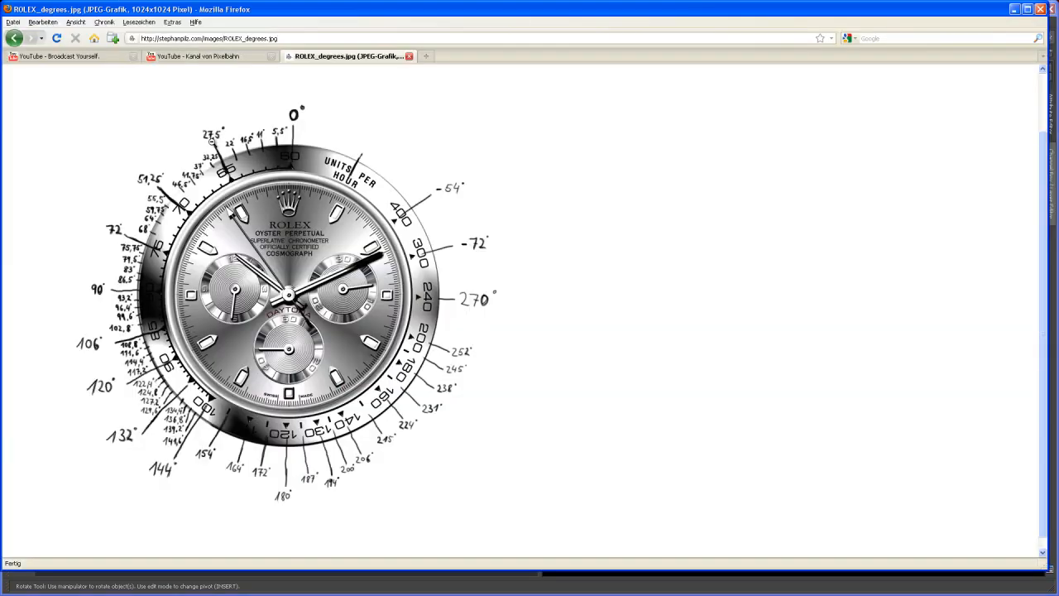
left_click(1015, 10)
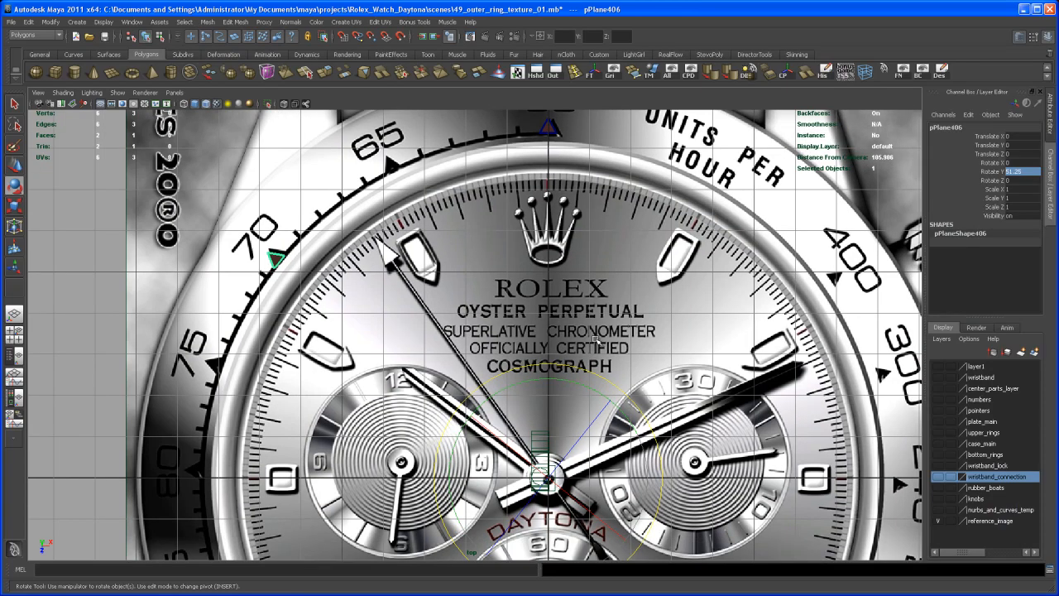
Duplicate the triangle, set the copy's Rotate Y to the 65 mark's reference angle of 27.5, and select the triangle at the 70 mark
key("ctrl+d")
left_click_drag(595, 371, 677, 349)
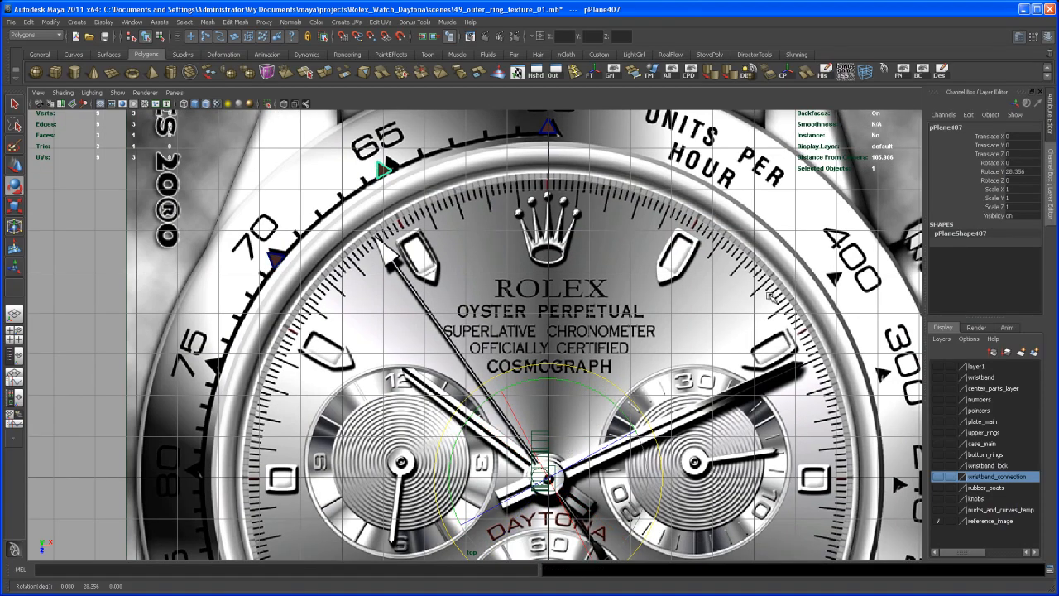
double_click(1029, 171)
key("Return")
middle_click_drag(525, 322, 552, 274, "alt")
left_click(316, 222)
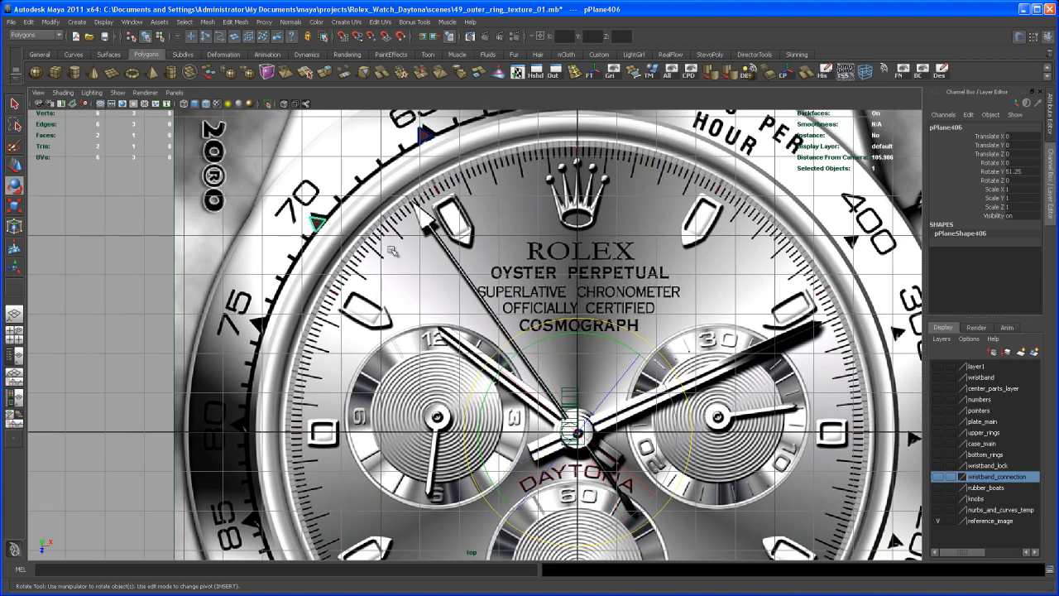
Examine how the triangle copies around the ring line up with the reference markers, especially along the lower section from 110 to 160
right_click_drag(554, 253, 535, 258, "alt")
middle_click_drag(535, 258, 517, 218, "alt")
right_click_drag(517, 219, 508, 218, "alt")
scroll(419, 269, "down", 5)
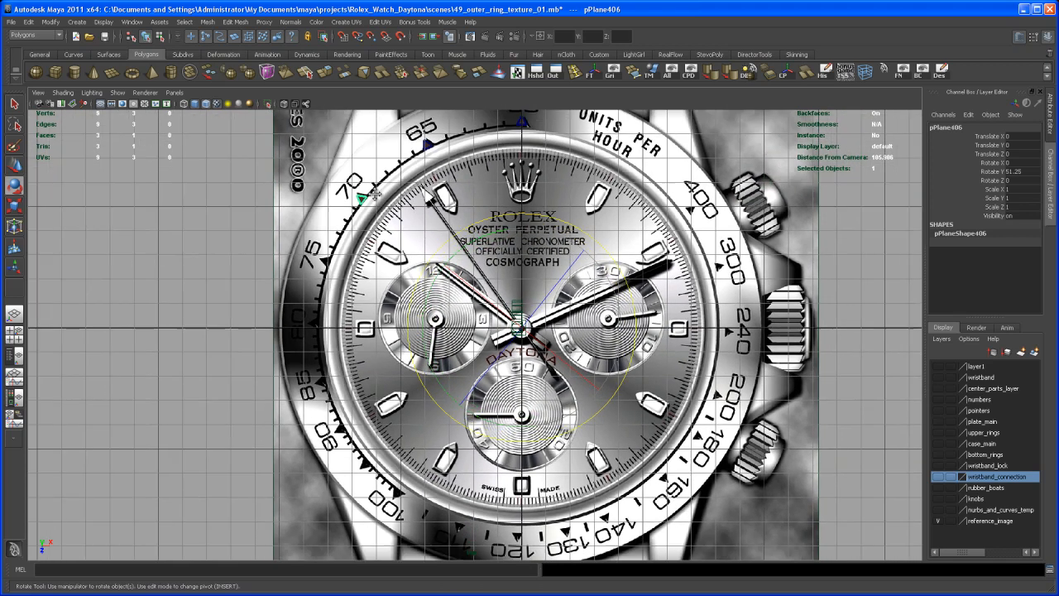
middle_click_drag(375, 195, 348, 194, "alt")
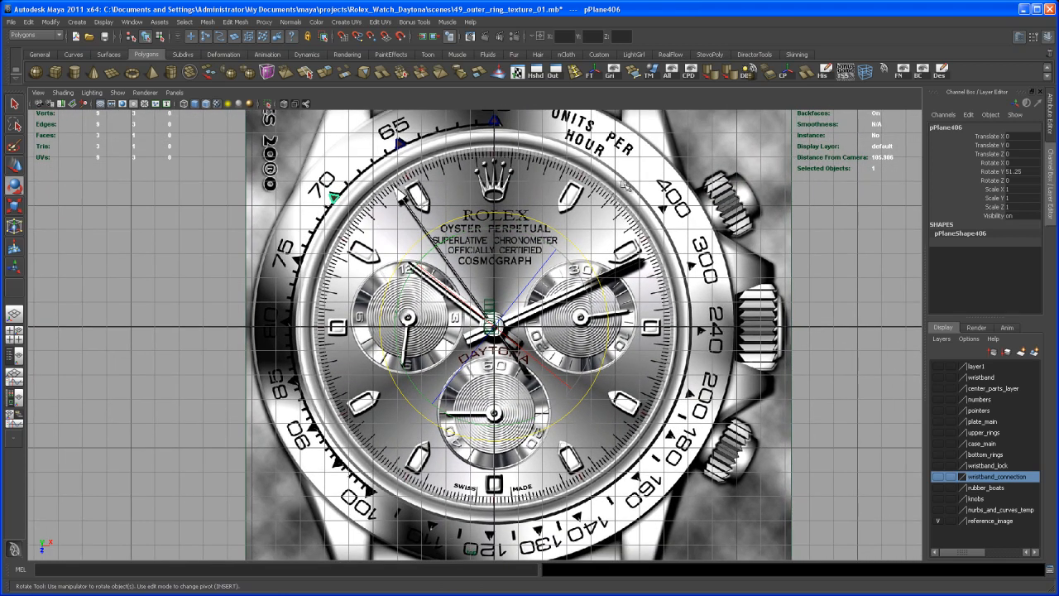
scroll(546, 197, "up", 3)
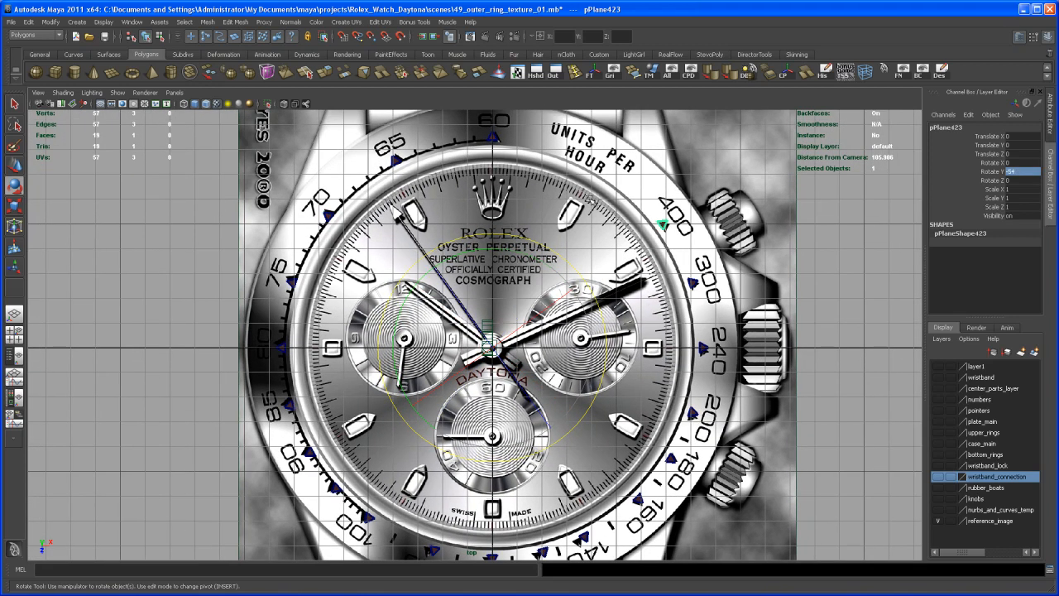
scroll(596, 203, "down", 2)
scroll(598, 203, "down", 2)
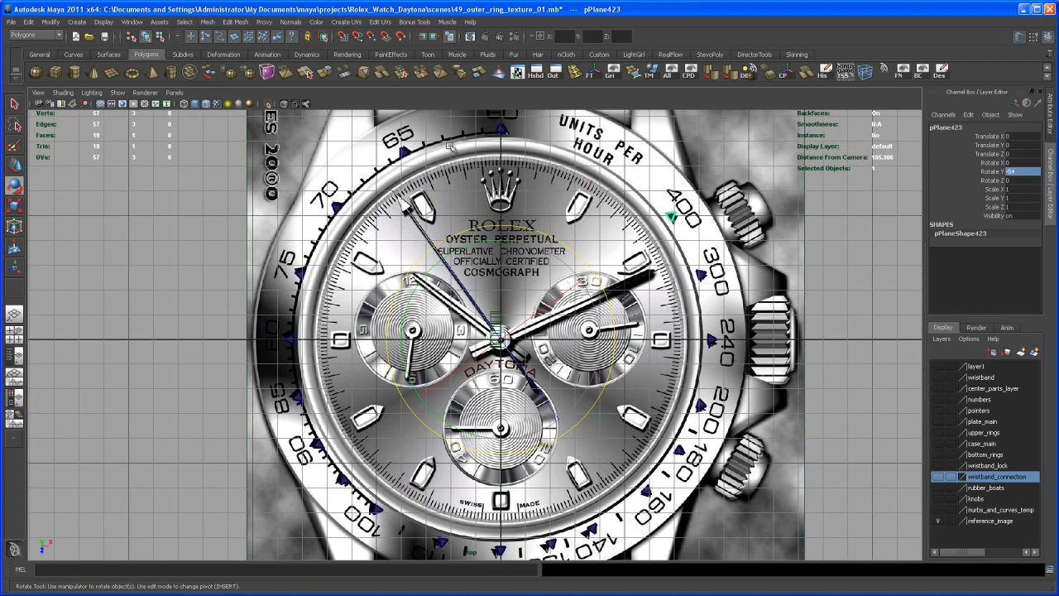
middle_click_drag(597, 508, 576, 416, "alt")
scroll(588, 485, "up", 2)
middle_click_drag(588, 485, 570, 464, "alt")
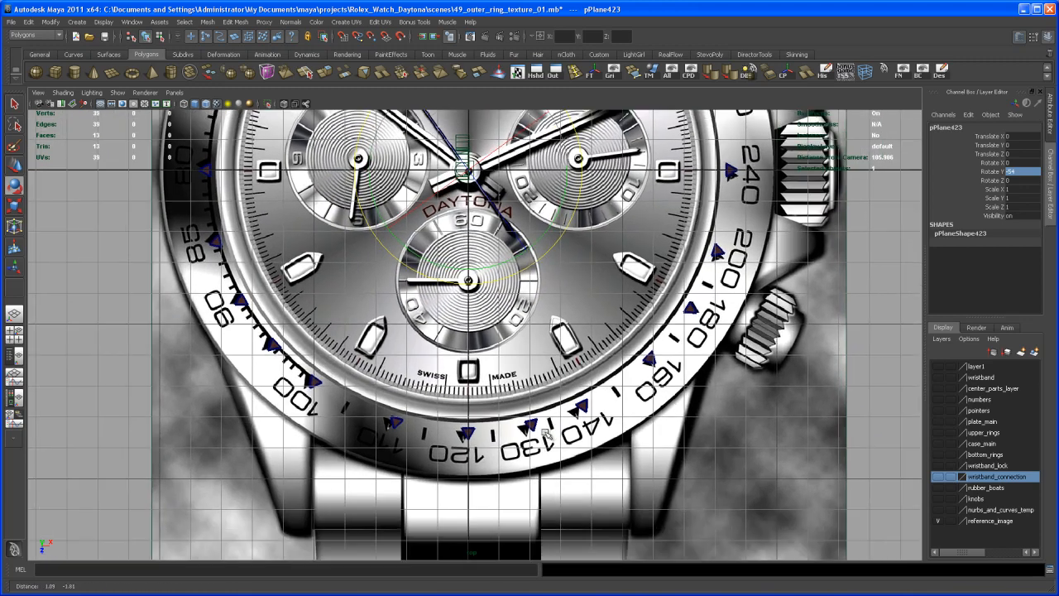
scroll(571, 463, "up", 6)
scroll(540, 390, "up", 2)
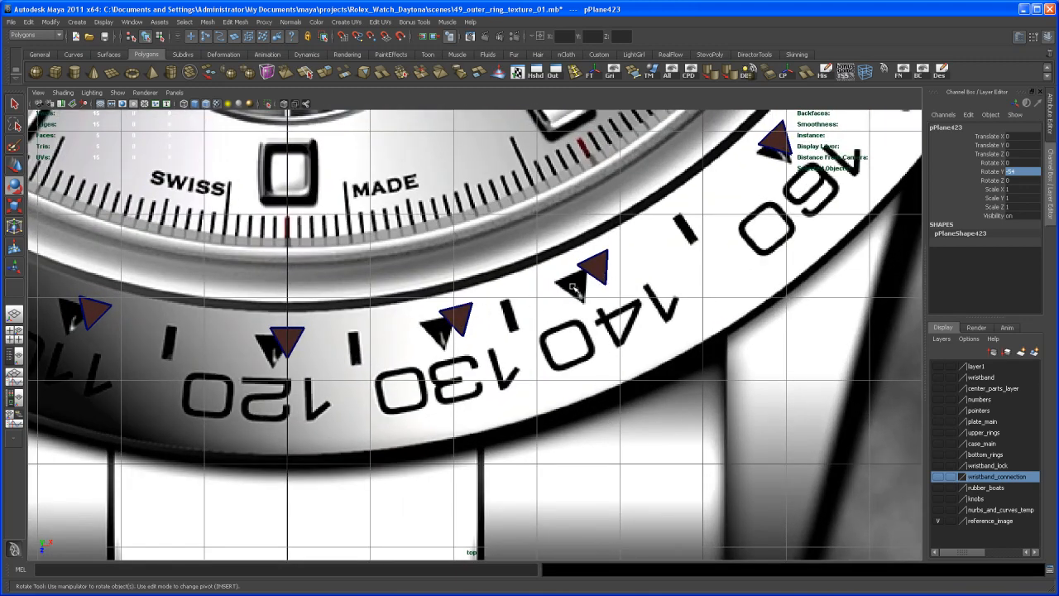
Examine how the triangle markers line up with the reference image from the lower section up to the 60 mark
middle_click_drag(549, 305, 553, 360, "alt")
scroll(552, 360, "down", 8)
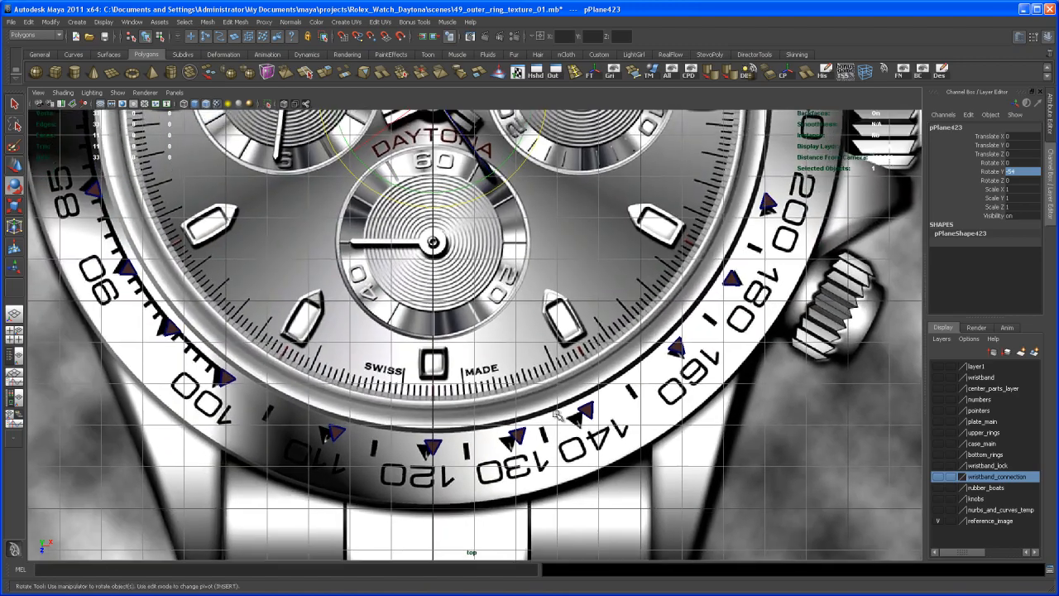
middle_click_drag(519, 309, 547, 480, "alt")
scroll(536, 339, "down", 1)
middle_click_drag(552, 325, 571, 489, "alt")
scroll(561, 428, "down", 1)
scroll(601, 301, "up", 1)
middle_click_drag(600, 301, 626, 468, "alt")
right_click_drag(588, 425, 616, 427, "alt")
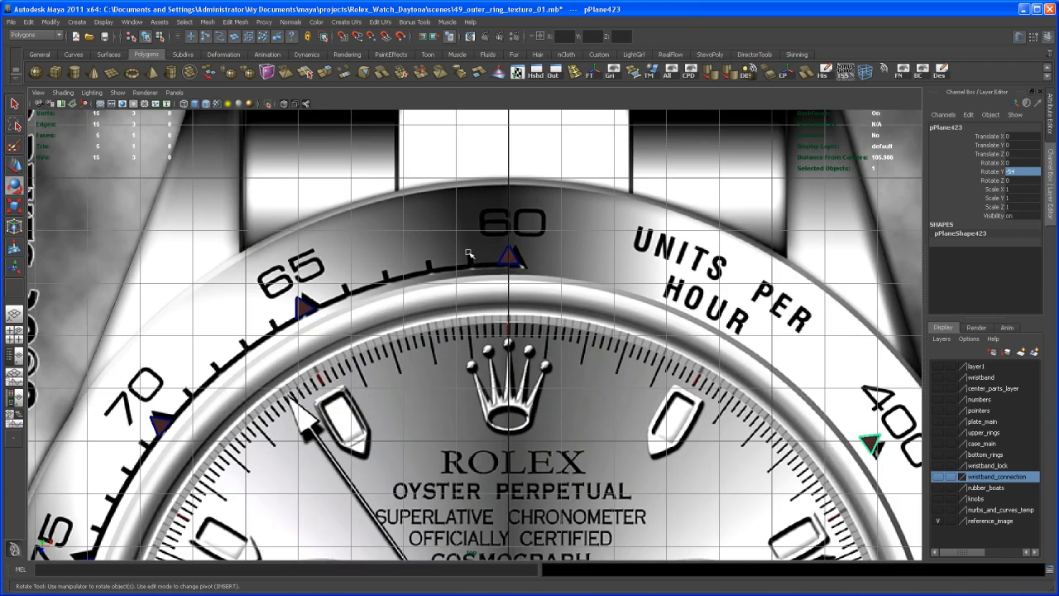
scroll(470, 263, "down", 3)
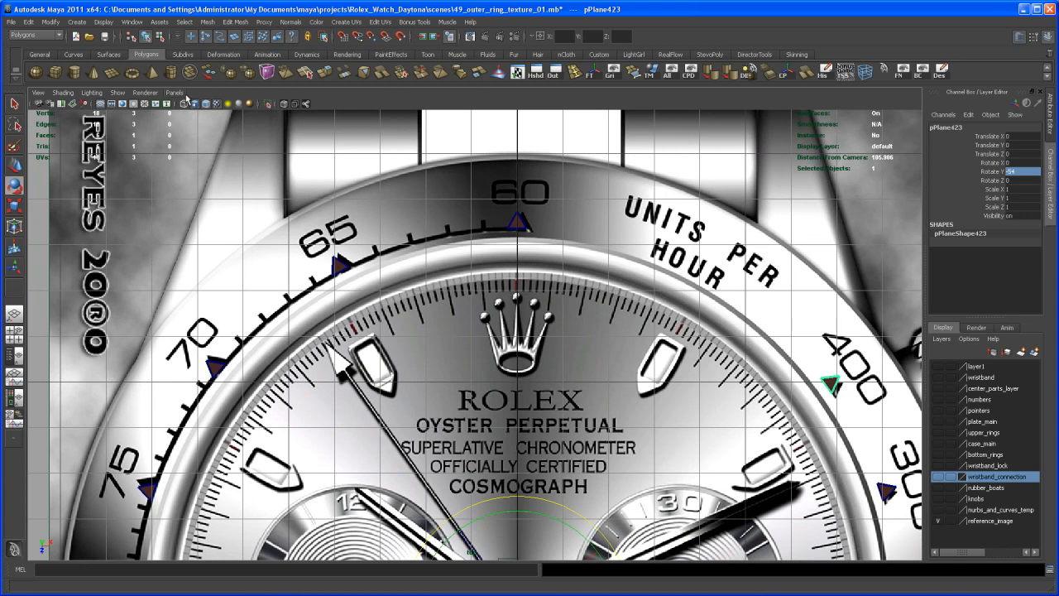
Create a polygon plane and move it along Z from the dial centre to the 60 mark, at Translate Z -8.25
left_click(114, 72)
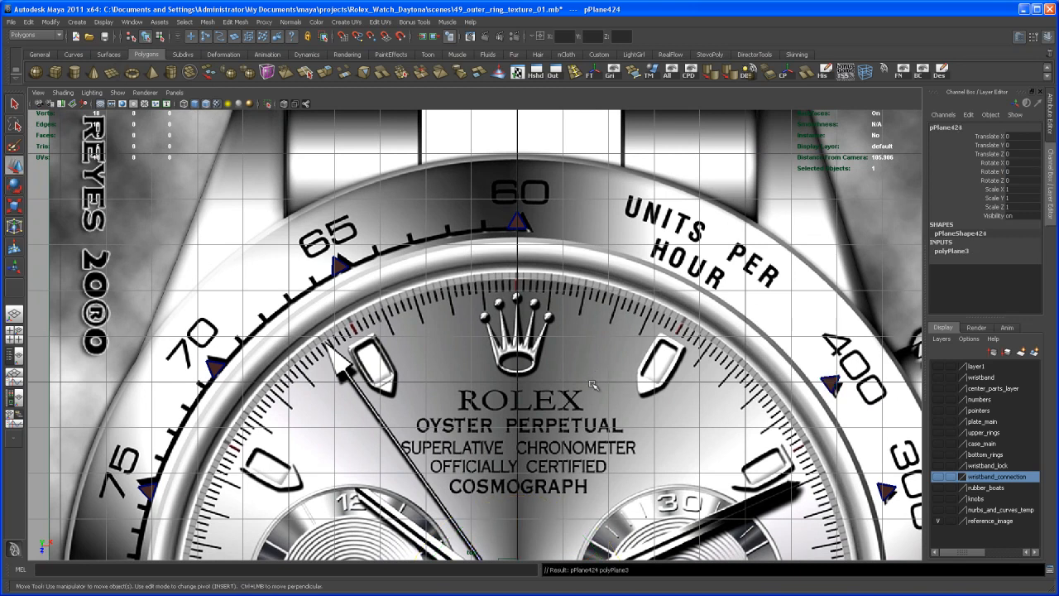
middle_click_drag(537, 494, 538, 415, "alt")
middle_click_drag(524, 546, 524, 472, "alt")
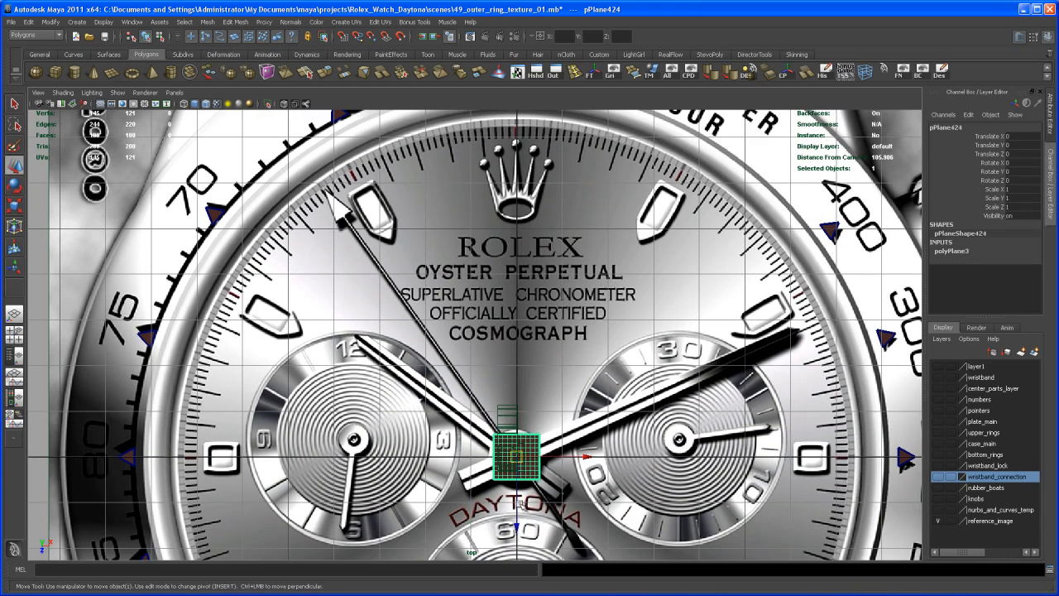
left_click_drag(517, 526, 518, 254)
middle_click_drag(523, 281, 523, 491, "alt")
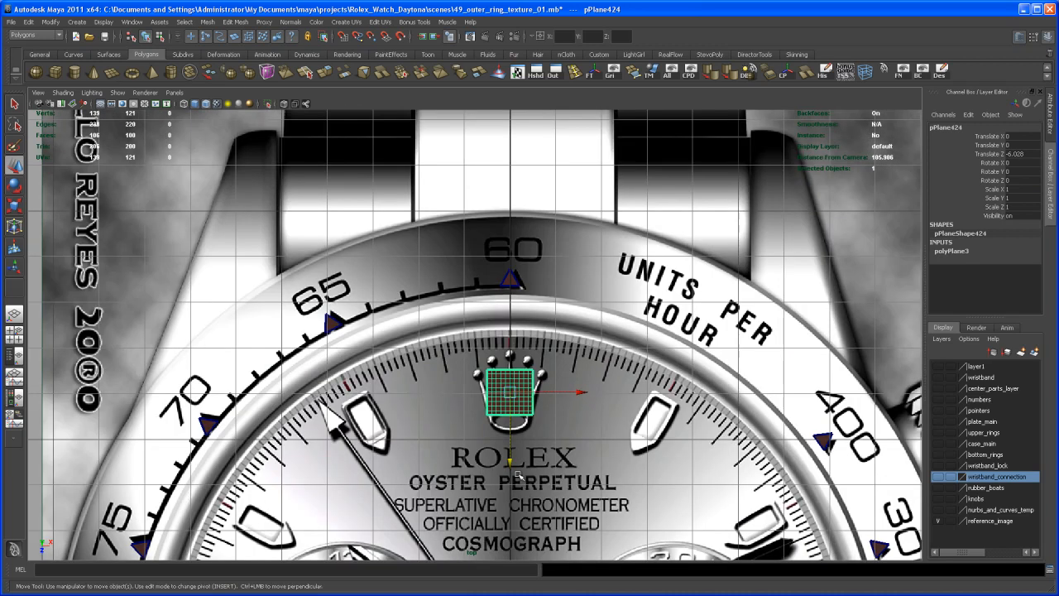
left_click_drag(510, 465, 510, 361)
Set the plane's width and height subdivisions to 1
scroll(510, 361, "up", 3)
left_click(951, 251)
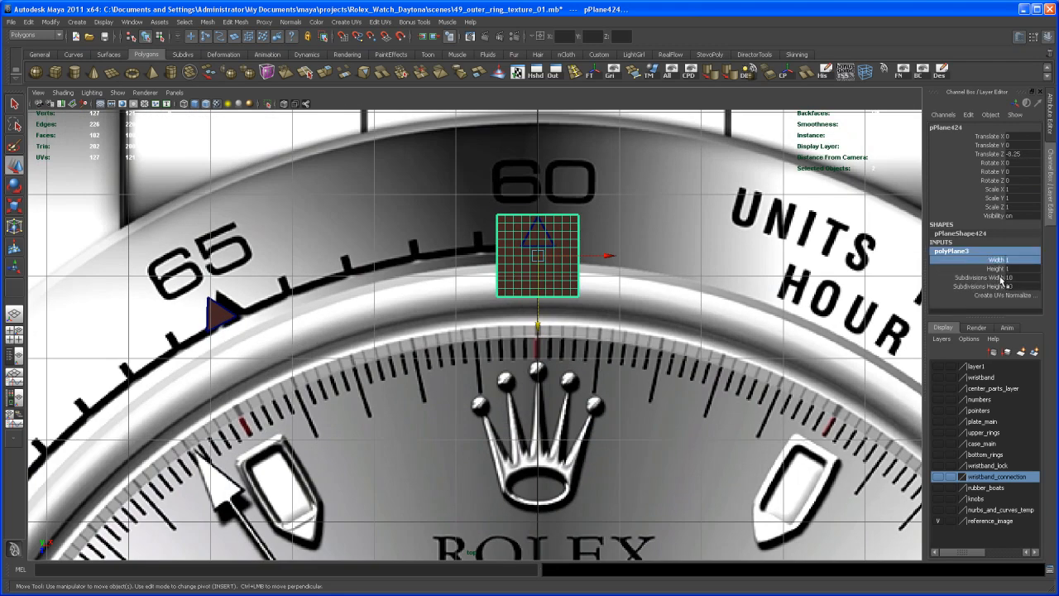
left_click(1026, 280)
type("1")
key("Return")
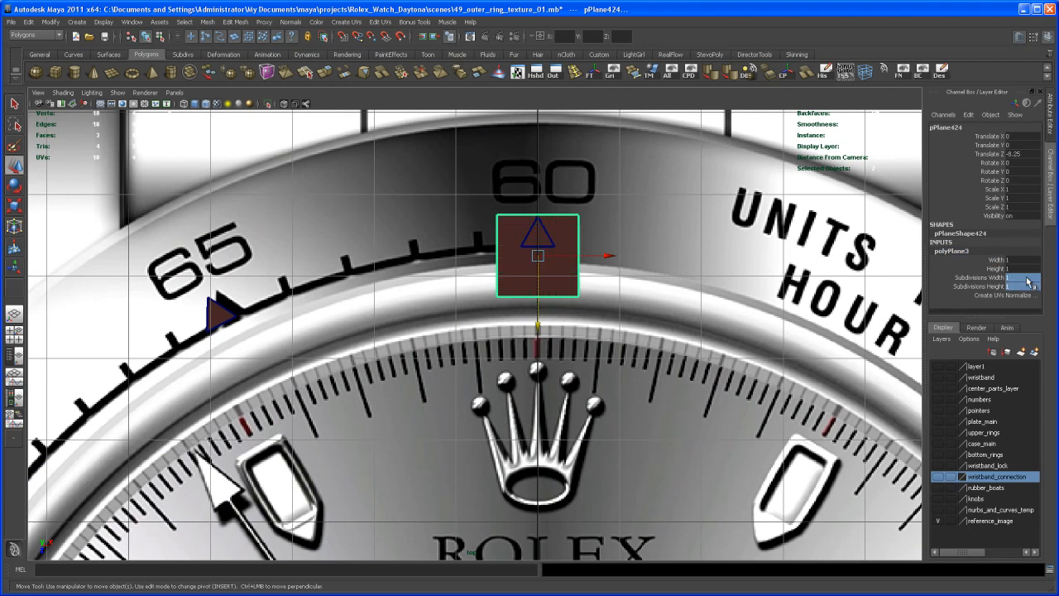
Move the plane to Translate Z -8.446 over the ring's ticks and scale it to a narrow rectangle of 0.122 by 0.285 by 0.272
scroll(565, 403, "up", 4)
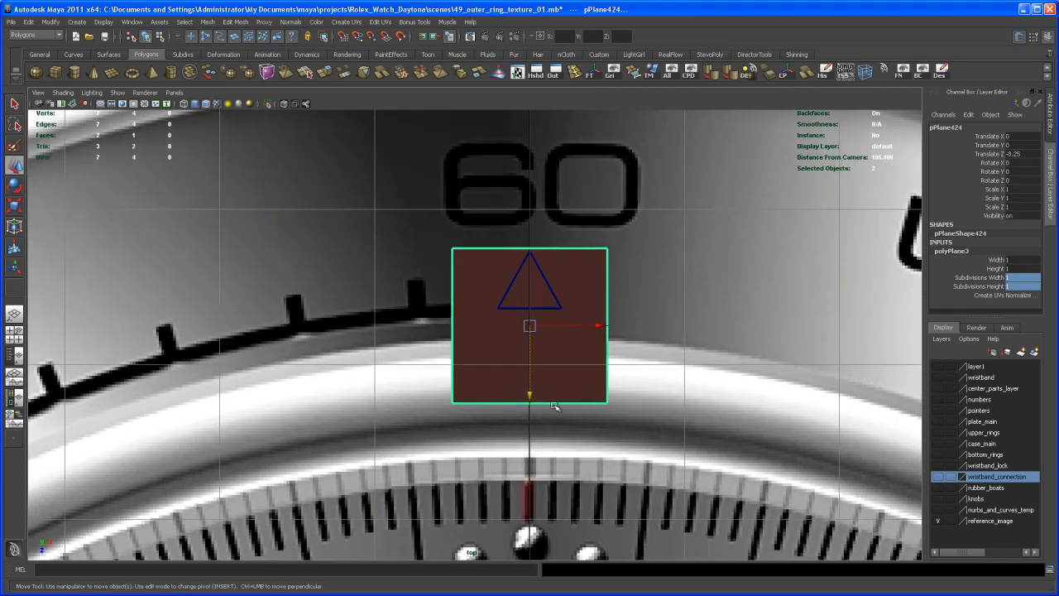
left_click_drag(530, 391, 524, 359)
key("r")
left_click_drag(530, 295, 462, 363)
left_click_drag(628, 296, 581, 298)
left_click_drag(571, 297, 578, 297)
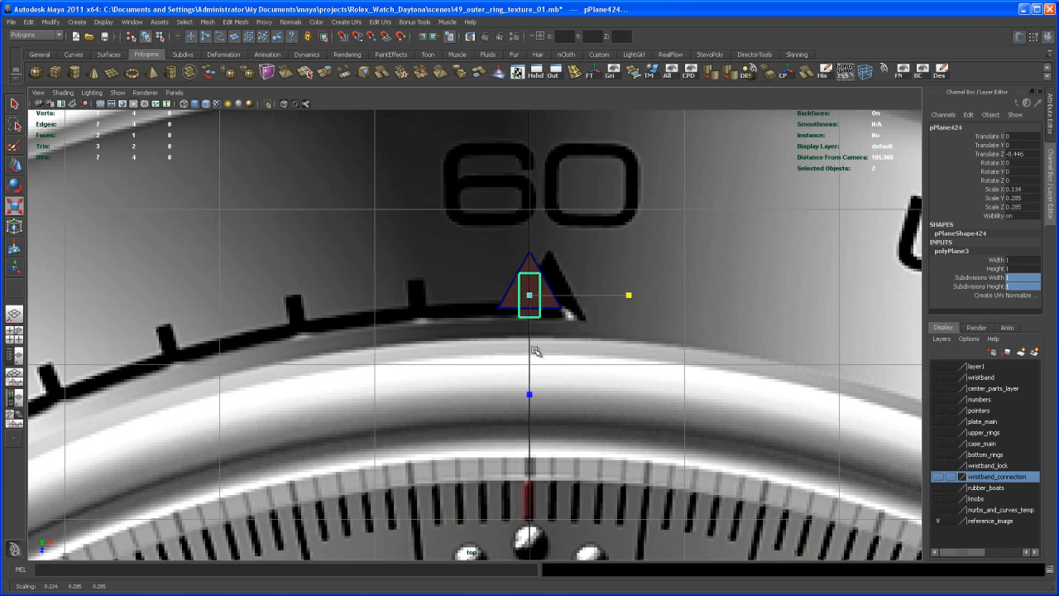
left_click_drag(530, 397, 531, 391)
left_click_drag(629, 294, 623, 297)
Snap the rectangle's pivot to the grid origin at the dial centre
scroll(657, 369, "down", 10)
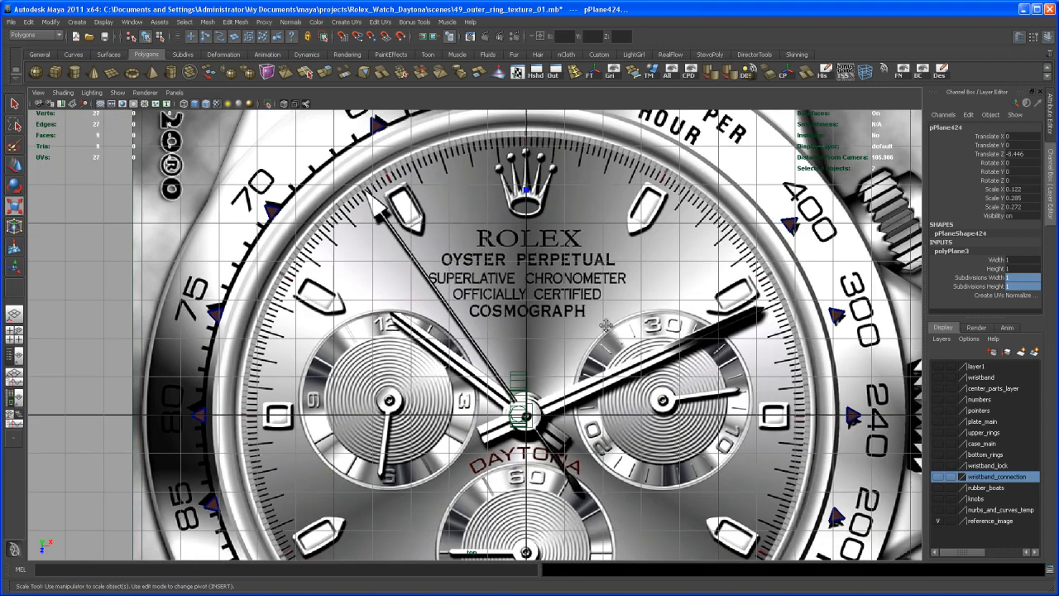
scroll(606, 326, "up", 2)
key("Insert")
key("x")
middle_click(535, 353)
key("Insert")
middle_click_drag(590, 242, 560, 269, "alt")
scroll(542, 346, "down", 2)
scroll(541, 346, "down", 3)
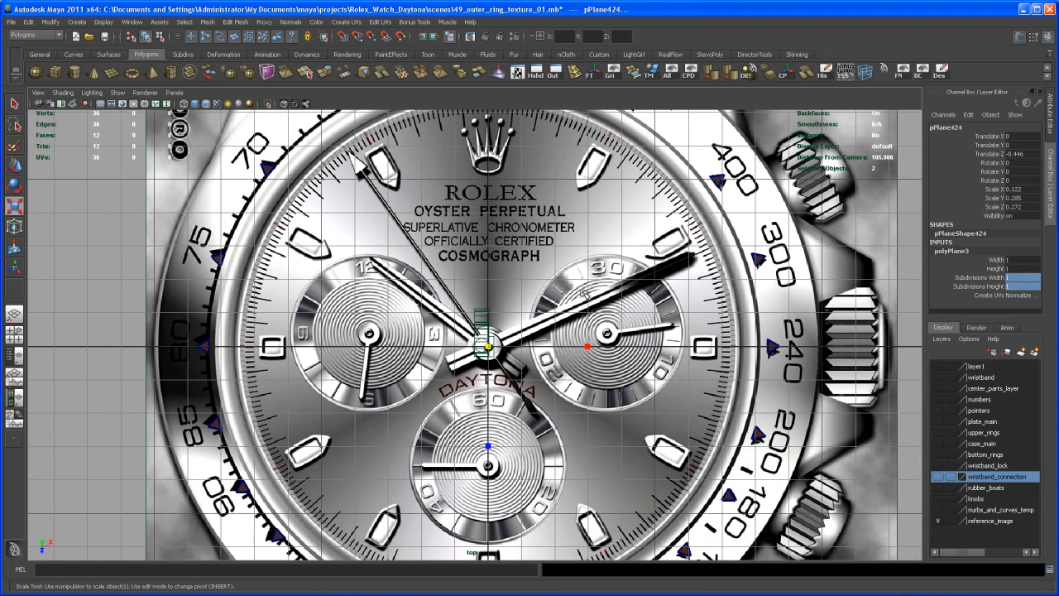
Rotate the rectangle around the dial centre to about 45.8 degrees in Y, onto the tick beside the 70 mark
key("w")
key("e")
middle_click_drag(598, 328, 559, 357, "alt")
left_click_drag(548, 304, 698, 478)
left_click_drag(448, 538, 464, 340)
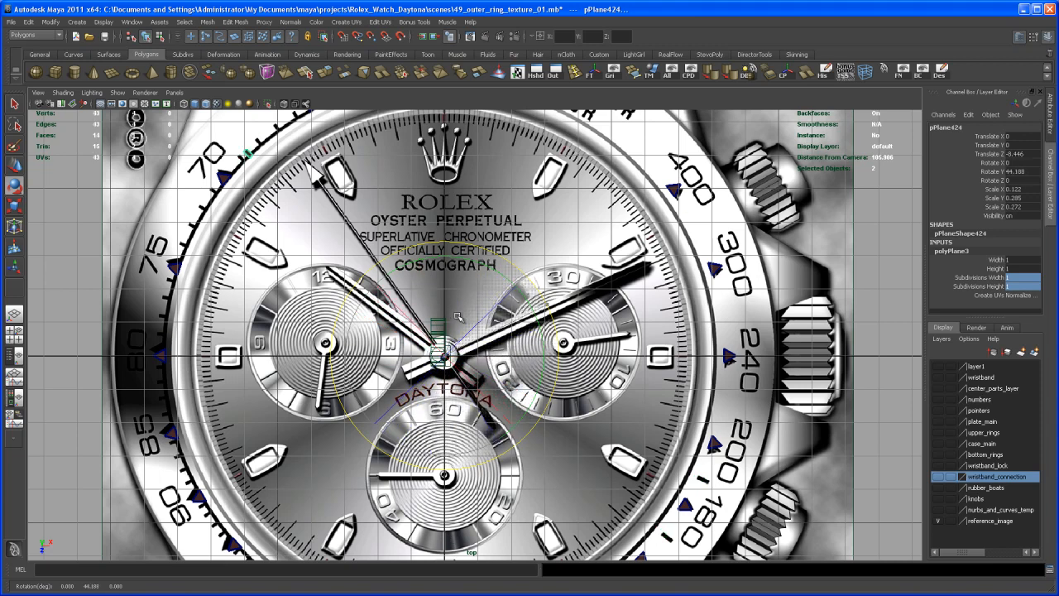
right_click_drag(468, 355, 820, 535, "alt")
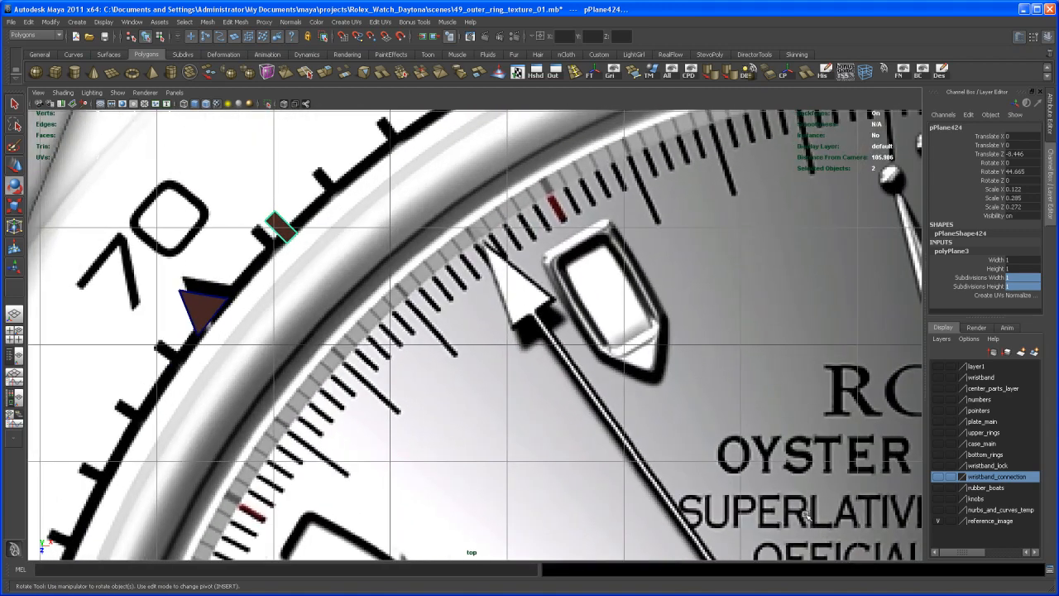
scroll(734, 465, "down", 5)
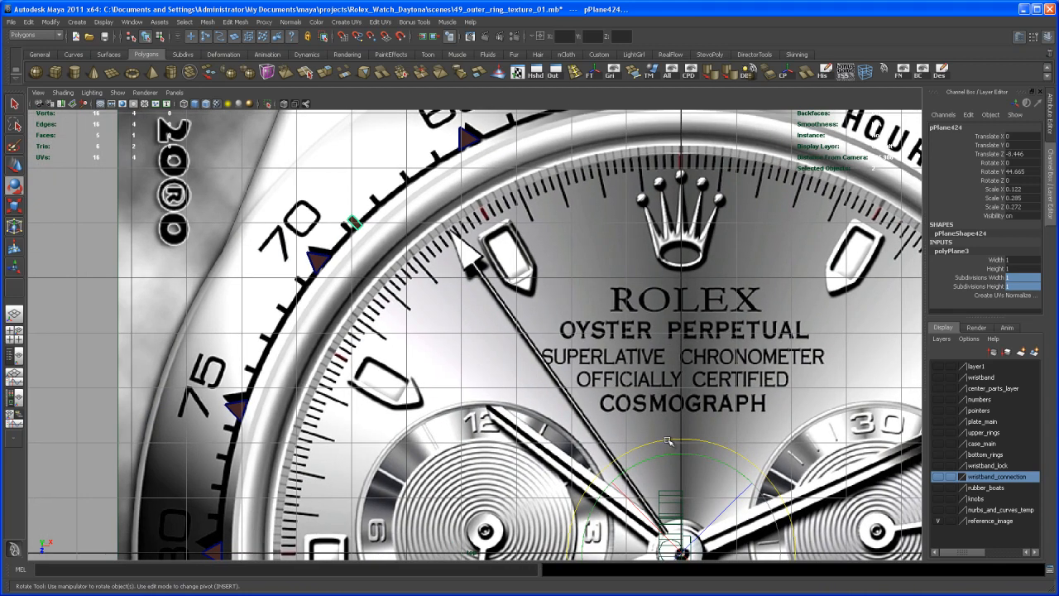
left_click_drag(667, 440, 665, 440)
Move the rectangle's inner-end vertices slightly outwards to match the length of the reference tick beside the 70 mark
middle_click_drag(417, 305, 667, 487, "alt")
right_click_drag(668, 488, 903, 583, "alt")
middle_click_drag(560, 350, 521, 300, "alt")
right_click_drag(521, 301, 634, 390, "alt")
middle_click_drag(634, 390, 534, 432, "alt")
right_click_drag(619, 488, 699, 534, "alt")
right_click_drag(435, 228, 400, 226)
left_click_drag(376, 174, 469, 236)
key("w")
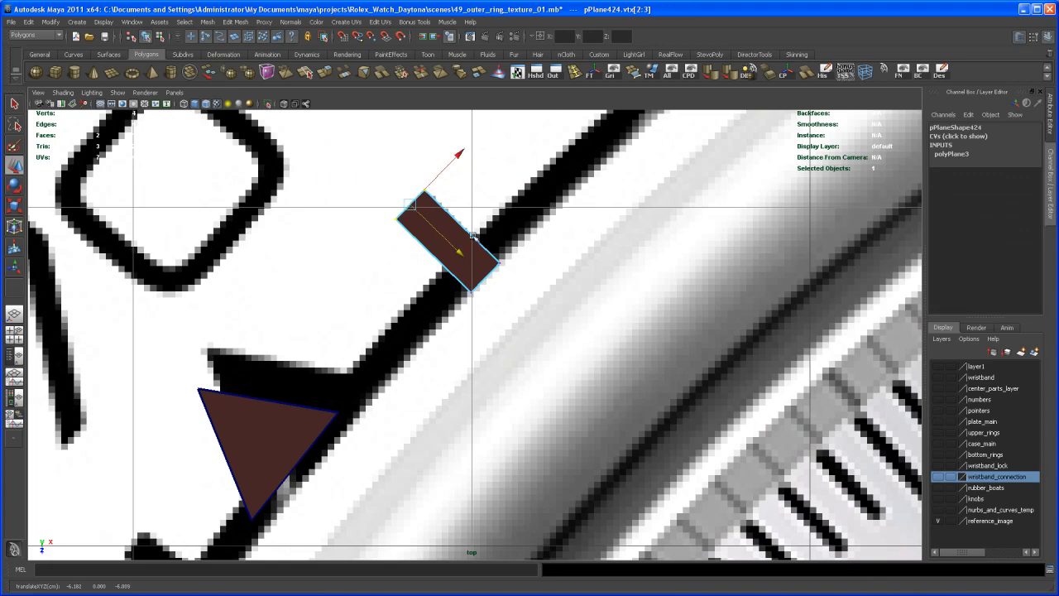
left_click_drag(536, 353, 447, 233)
left_click_drag(537, 327, 534, 322)
right_click_drag(449, 238, 488, 223)
right_click_drag(676, 392, 442, 274, "alt")
scroll(445, 275, "down", 3)
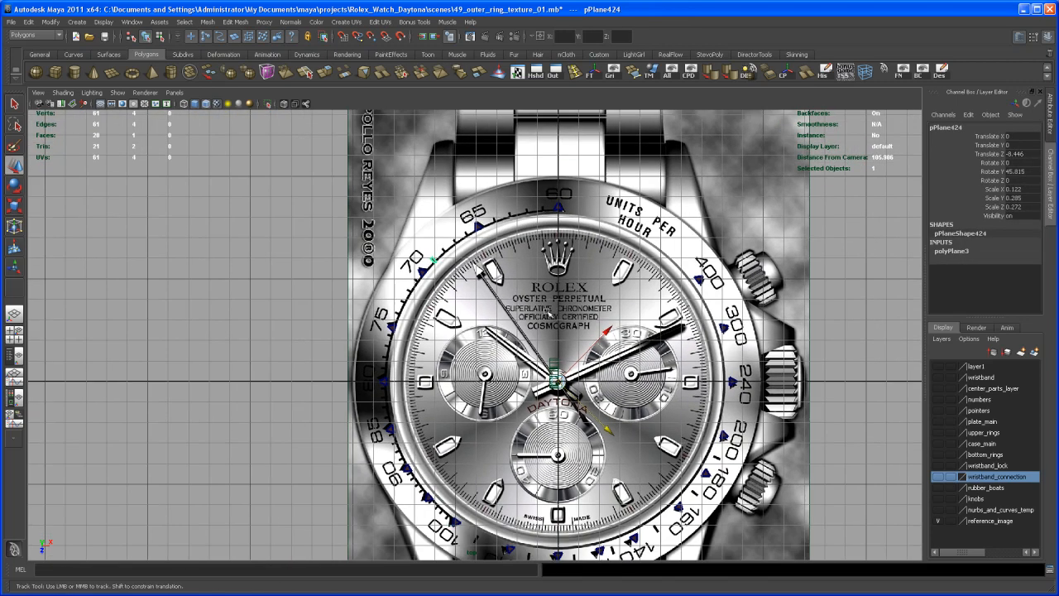
Try the rectangle at the tick between 100 and 110 by rotating it to Rotate Y 151.827, and compare its size there
key("e")
mouse_move(605, 279)
left_mouse_down()
mouse_move(637, 331)
mouse_move(629, 389)
mouse_move(465, 503)
mouse_move(385, 476)
mouse_move(348, 430)
mouse_move(338, 392)
mouse_move(346, 336)
mouse_move(370, 290)
mouse_move(403, 275)
left_mouse_up()
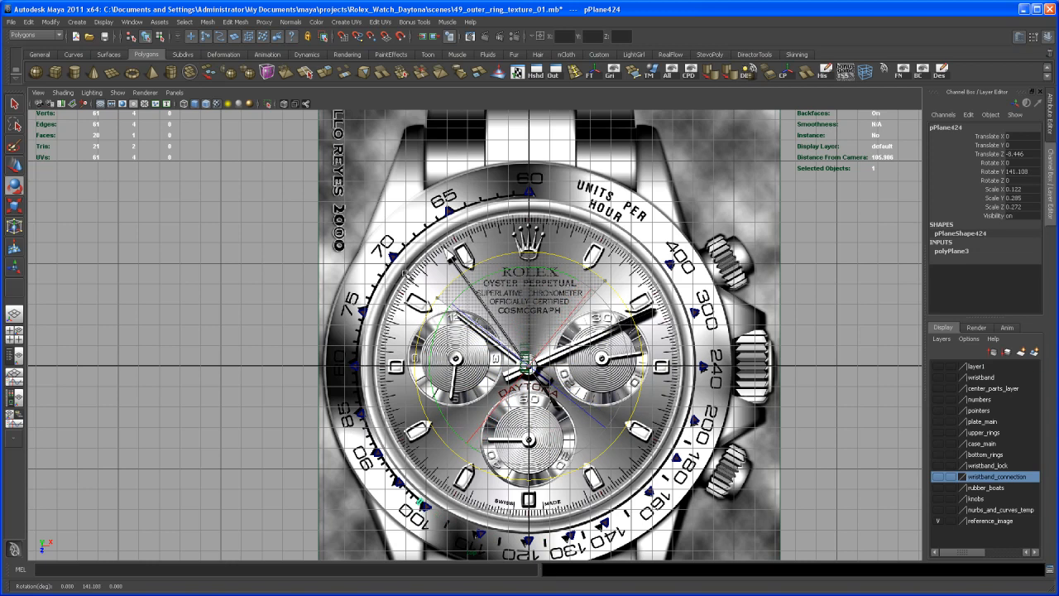
left_click_drag(384, 283, 376, 294)
middle_click_drag(496, 414, 526, 328, "alt")
right_click_drag(526, 356, 595, 388, "alt")
middle_click_drag(596, 497, 600, 398, "alt")
right_click_drag(600, 463, 736, 571, "alt")
mouse_move(556, 449)
middle_mouse_down("alt")
mouse_move(534, 387)
mouse_move(555, 431)
middle_mouse_up("alt")
right_click_drag(555, 431, 584, 514, "alt")
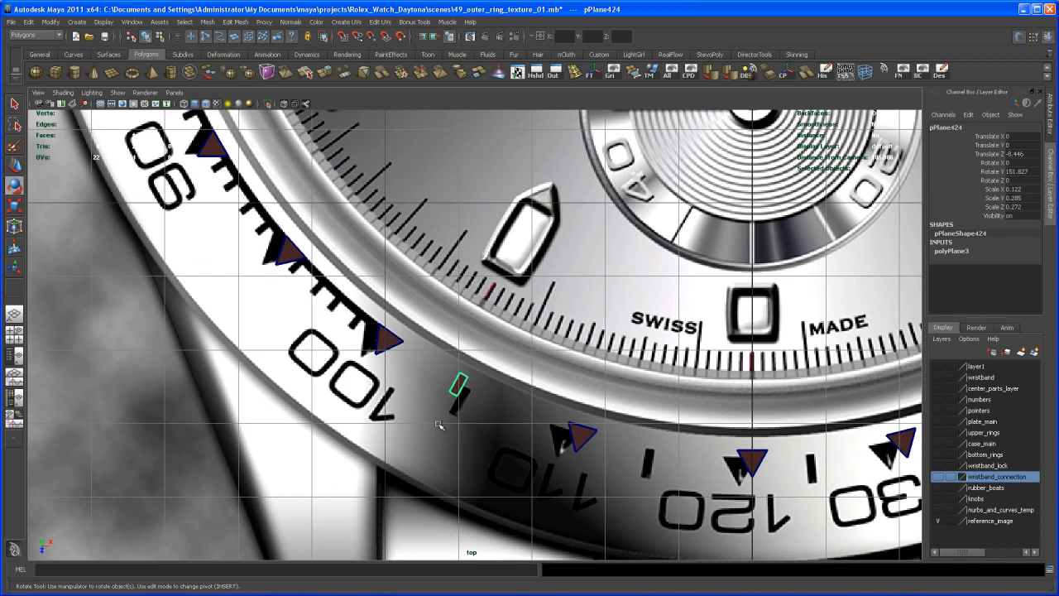
middle_click_drag(467, 397, 460, 414, "alt")
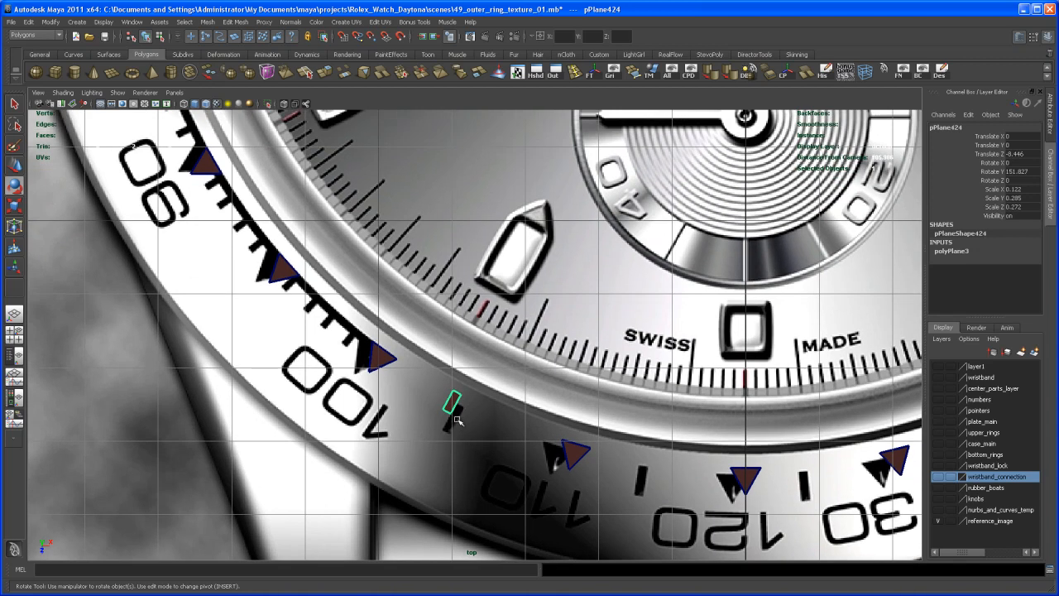
right_click_drag(468, 404, 418, 387, "alt")
middle_click_drag(417, 387, 392, 540, "alt")
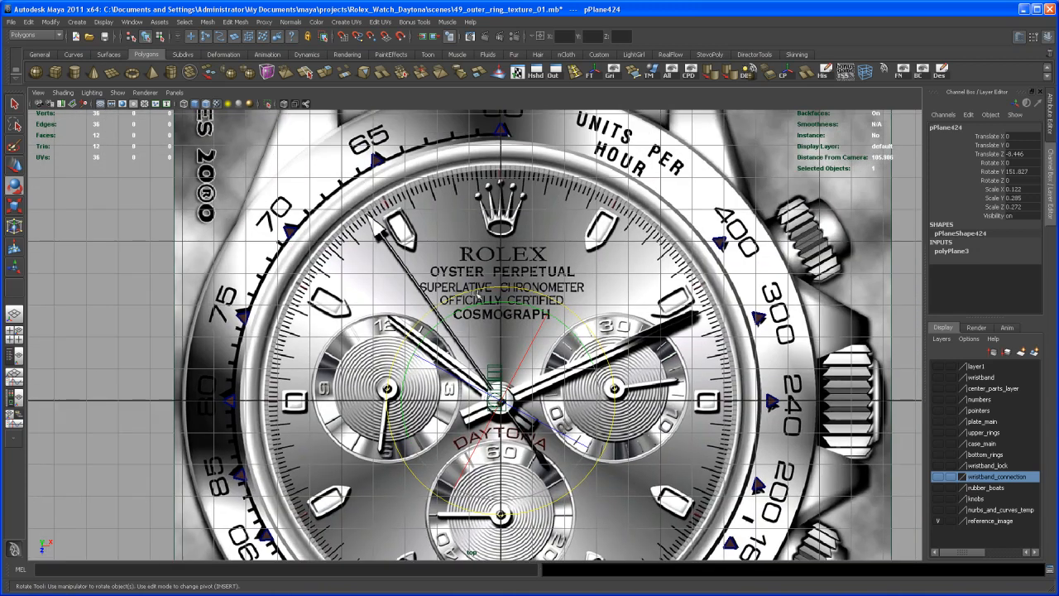
middle_click_drag(355, 273, 373, 239, "alt")
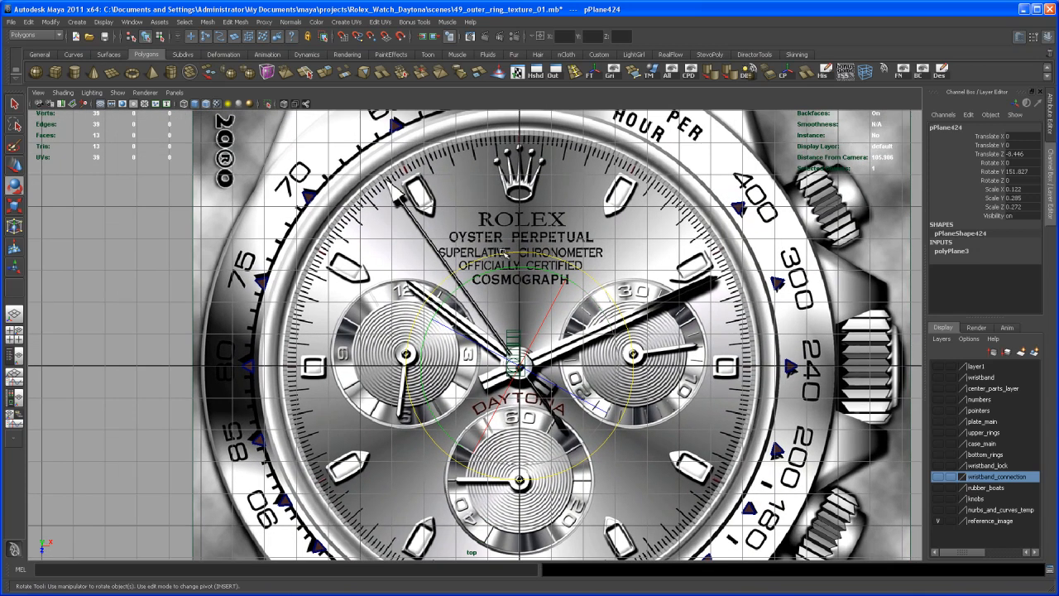
Reset the rectangle's Rotate Y to 0 at the 60 mark
left_click(1024, 172)
key("Return")
middle_click_drag(632, 261, 625, 354, "alt")
right_click_drag(626, 354, 636, 356, "alt")
middle_click_drag(636, 355, 635, 383, "alt")
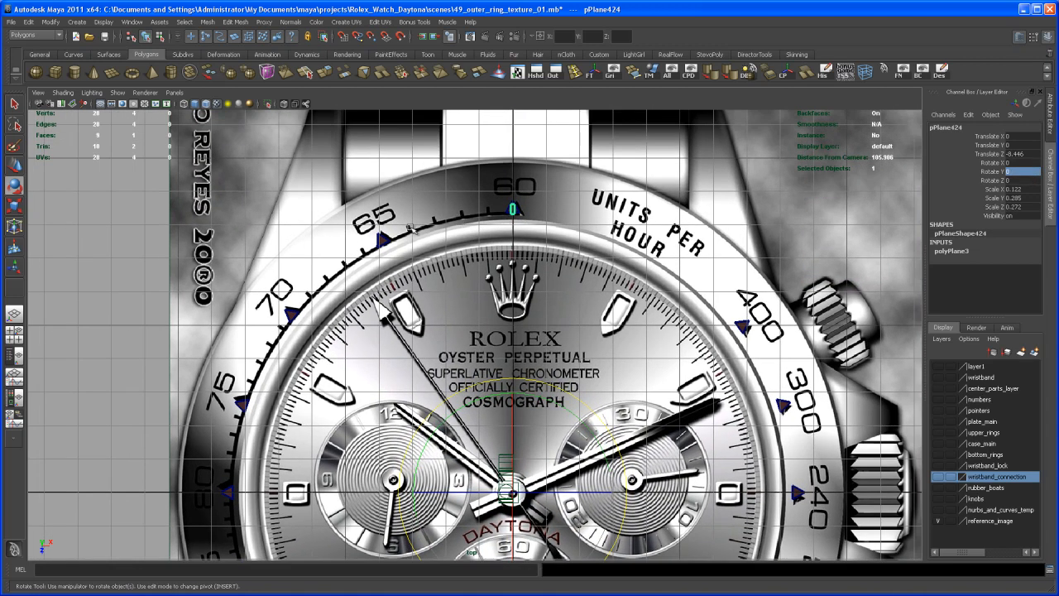
middle_click_drag(468, 282, 484, 259, "alt")
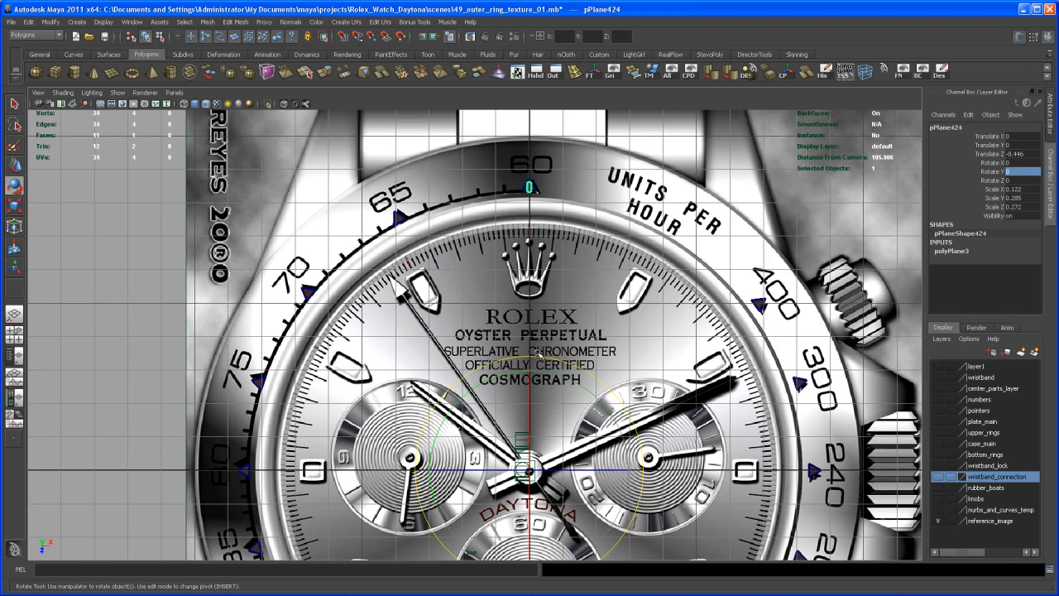
Examine the spacing of the reference ticks along the lower ring section between 90 and 180
middle_click_drag(530, 350, 539, 113, "alt")
middle_click_drag(450, 388, 453, 242, "alt")
middle_click_drag(437, 336, 491, 406, "alt")
right_click_drag(491, 406, 763, 553, "alt")
middle_click_drag(478, 433, 589, 371, "alt")
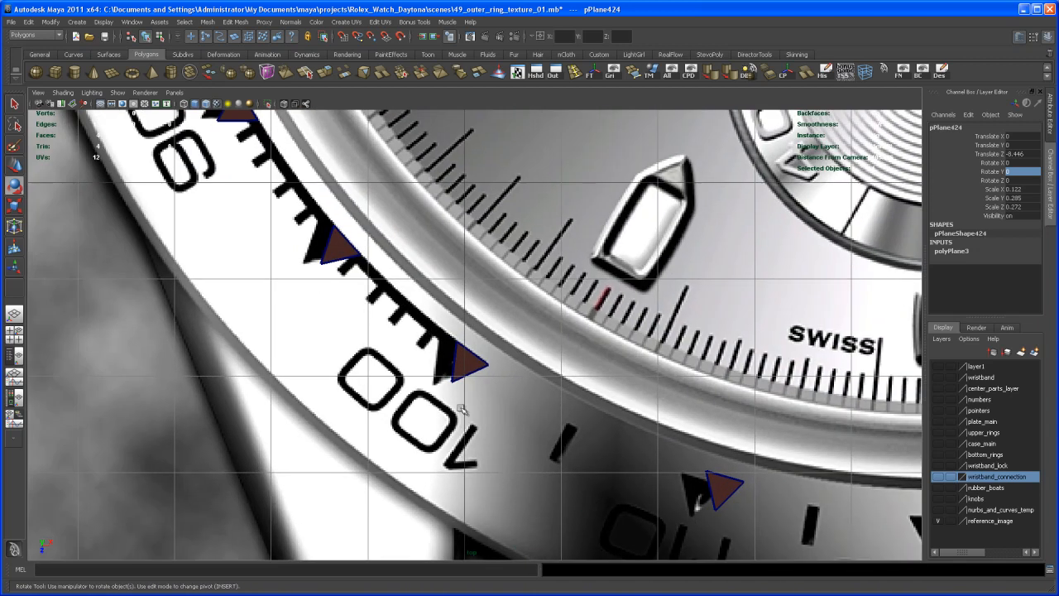
middle_click_drag(441, 377, 408, 367, "alt")
right_click_drag(472, 421, 422, 392, "alt")
middle_click_drag(482, 424, 467, 390, "alt")
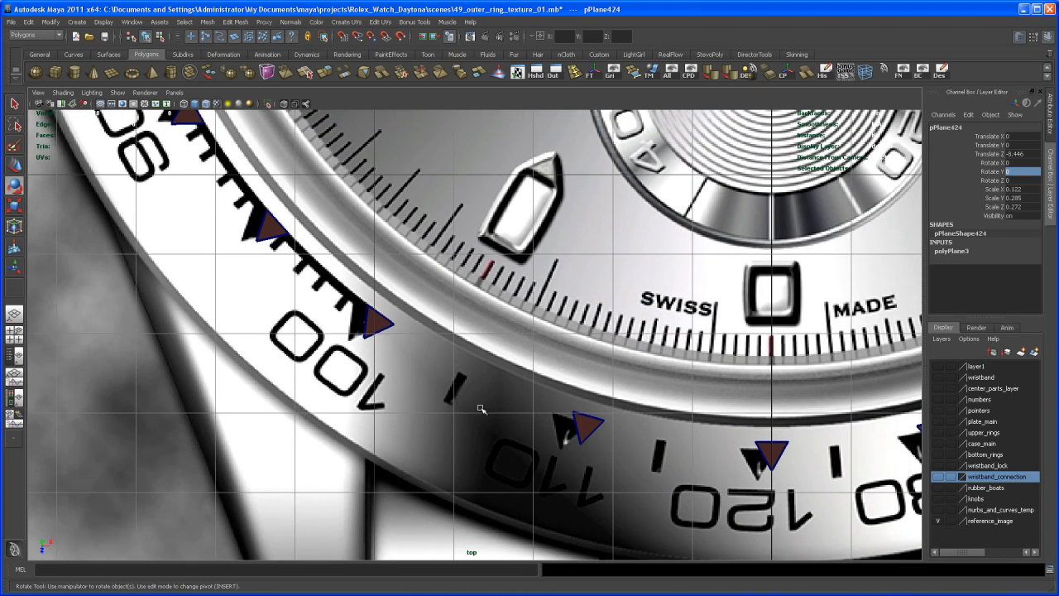
middle_click_drag(666, 435, 613, 393, "alt")
right_click_drag(745, 488, 596, 411, "alt")
middle_click_drag(584, 409, 551, 446, "alt")
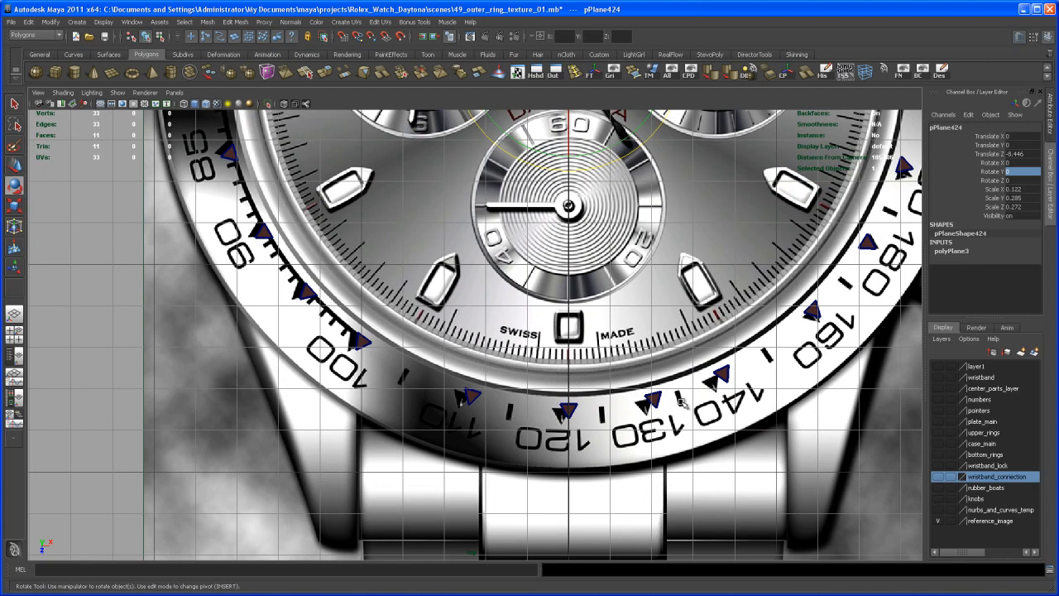
middle_click_drag(695, 273, 683, 401, "alt")
middle_click_drag(631, 170, 611, 432, "alt")
mouse_move(603, 304)
middle_mouse_down("alt")
mouse_move(601, 372)
mouse_move(582, 396)
middle_mouse_up("alt")
Rotate the rectangle to the first tick beside the 60 mark with a Rotate Y of 5.5
key("e")
left_click_drag(581, 412, 678, 315)
left_click(1021, 171)
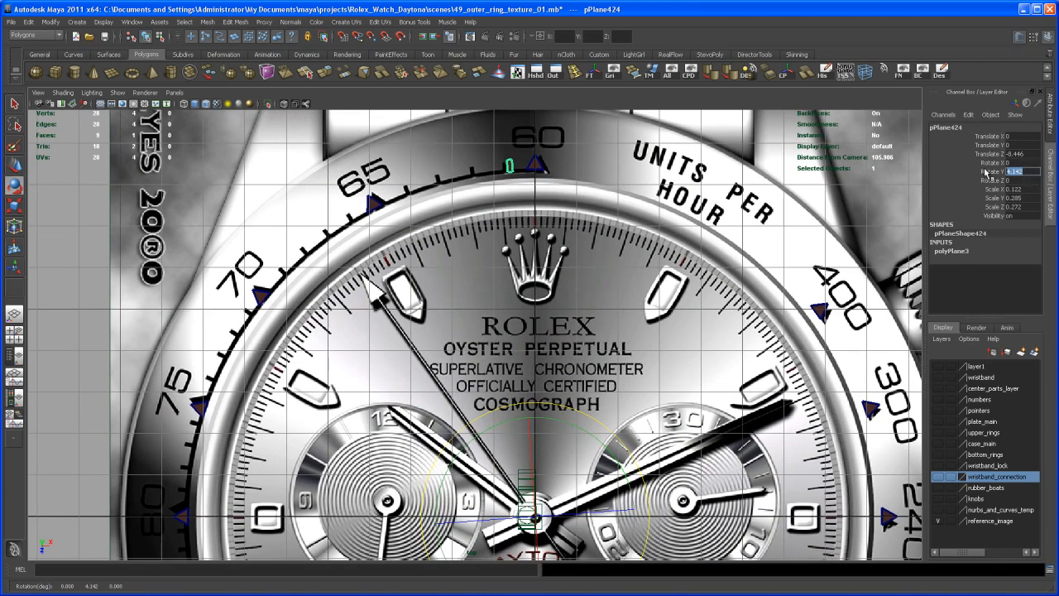
type("5.5")
key("Return")
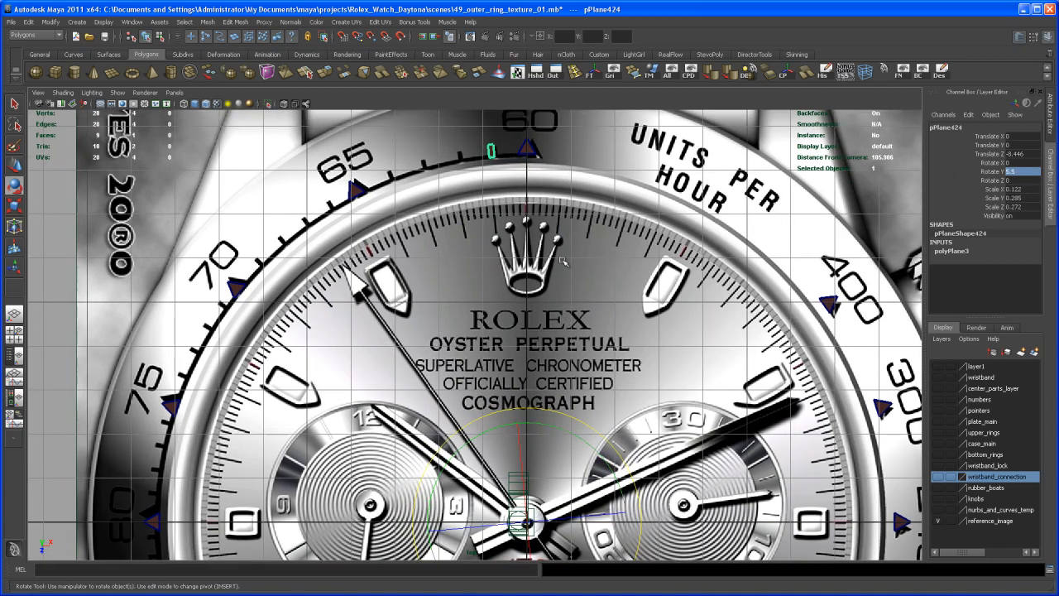
middle_click_drag(557, 221, 561, 294, "alt")
right_click_drag(561, 294, 573, 359, "alt")
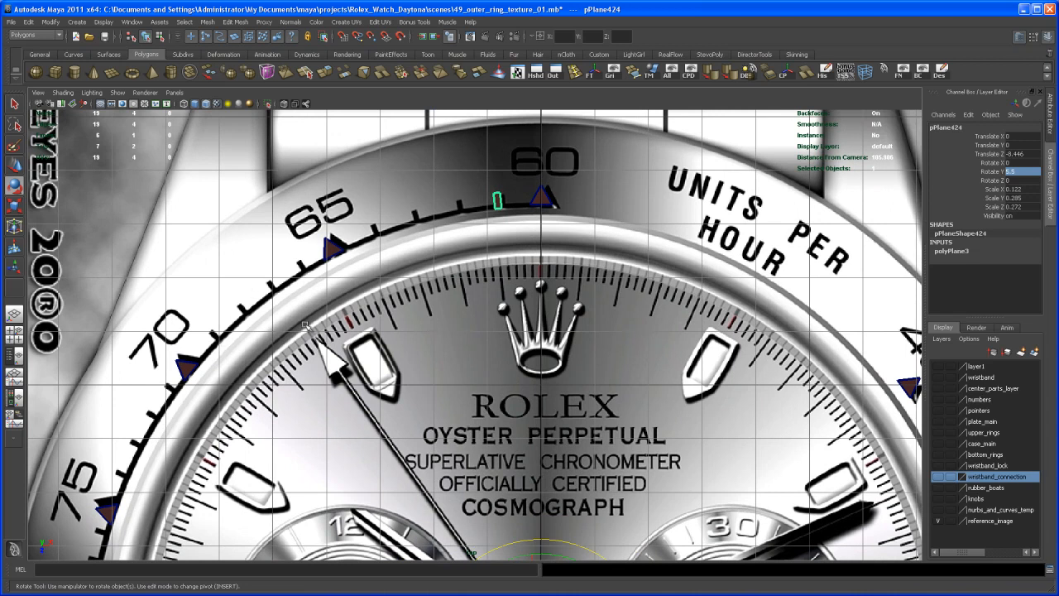
mouse_move(437, 379)
middle_mouse_down("alt")
mouse_move(458, 360)
mouse_move(448, 364)
middle_mouse_up("alt")
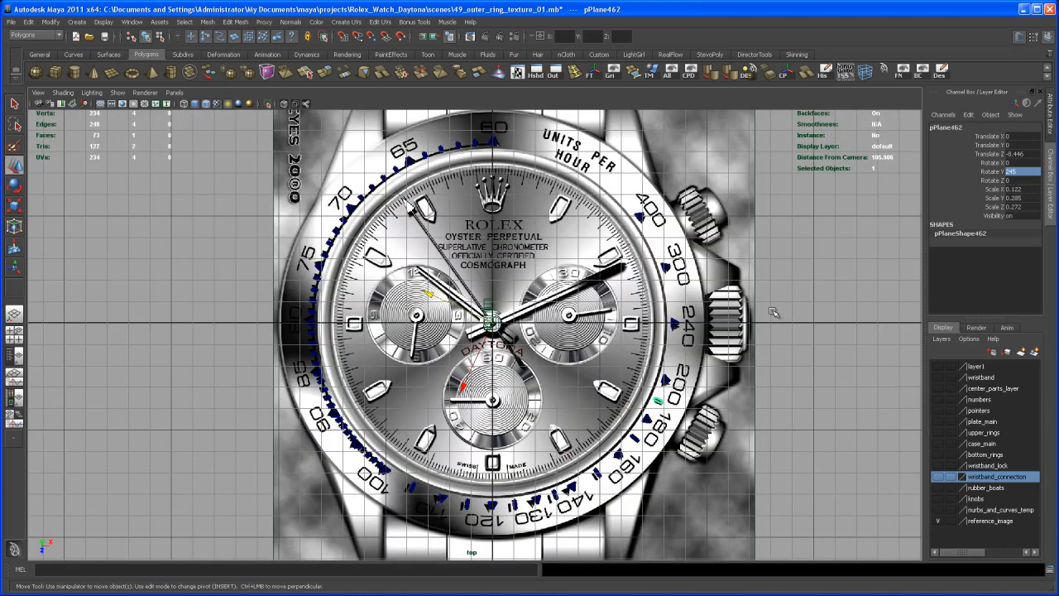
Clear the selection, examine the ring of triangle and tick markers in the perspective view, and return to the top view
key("space")
key("space")
key("space")
left_click_drag(765, 364, 654, 295, "alt")
left_click(681, 333)
right_click_drag(654, 295, 686, 353, "alt")
middle_click_drag(686, 353, 681, 425, "alt")
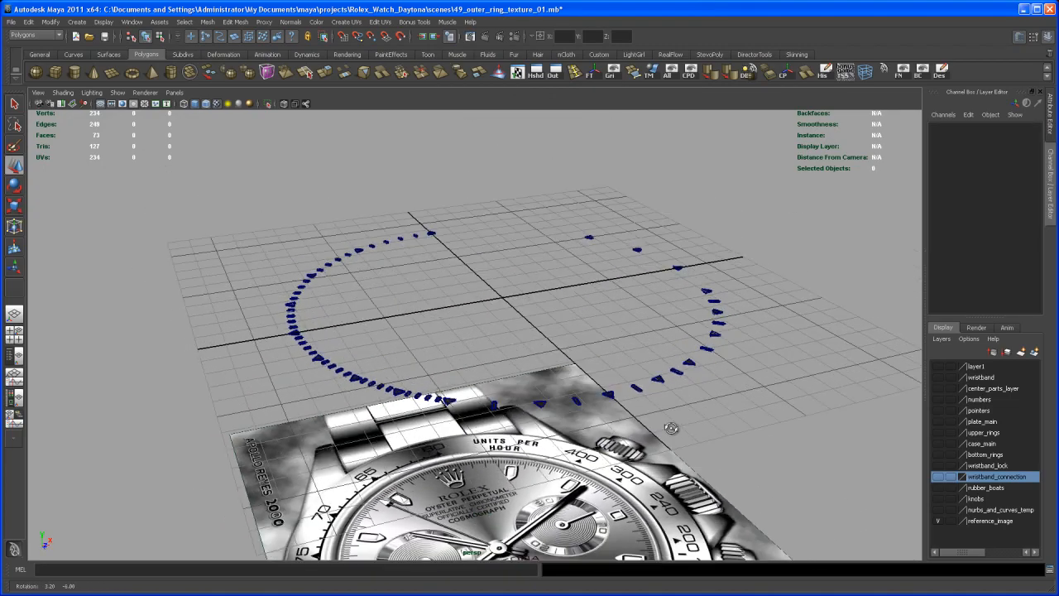
right_click_drag(664, 428, 704, 397, "alt")
middle_click_drag(703, 398, 713, 405, "alt")
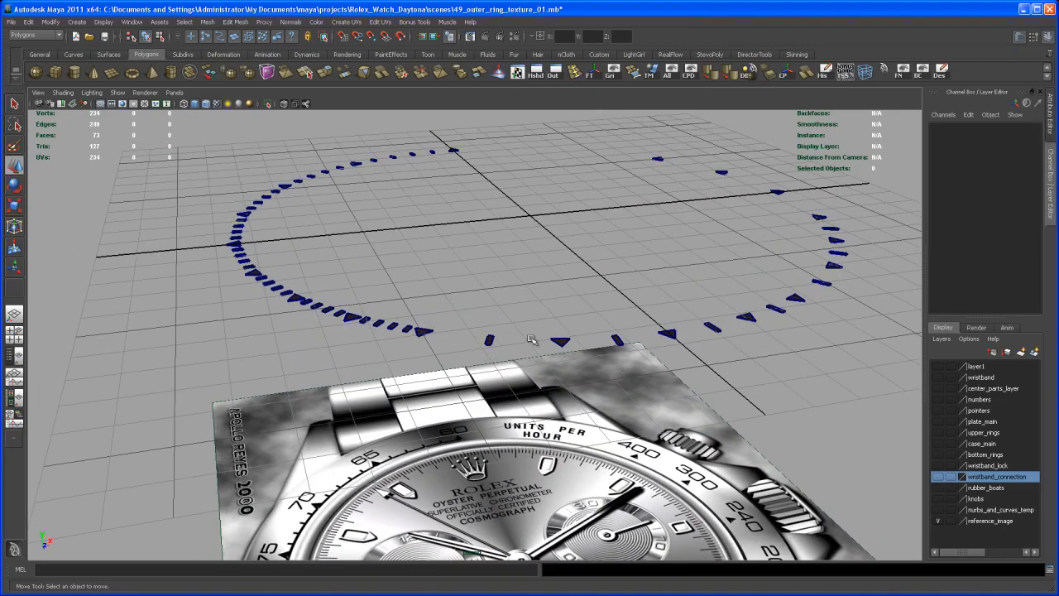
left_click_drag(498, 324, 492, 348, "alt")
middle_click_drag(492, 347, 485, 301, "alt")
left_click_drag(469, 300, 584, 335, "alt")
left_click_drag(637, 269, 654, 286, "alt")
middle_click_drag(654, 286, 661, 293, "alt")
right_click_drag(662, 293, 614, 283, "alt")
left_click_drag(614, 282, 610, 308, "alt")
right_click_drag(610, 309, 590, 304, "alt")
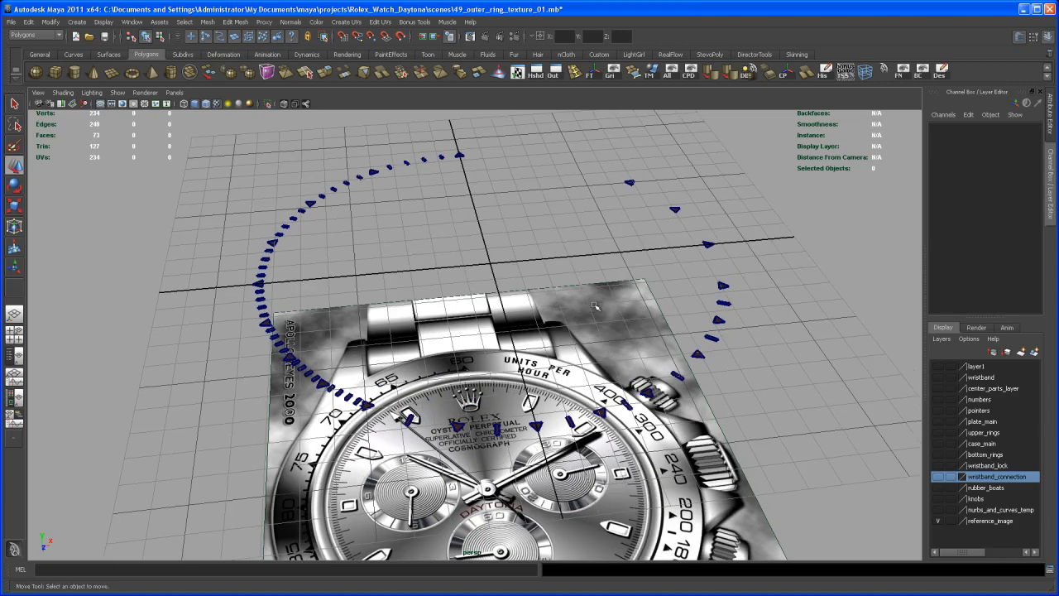
key("space")
key("space")
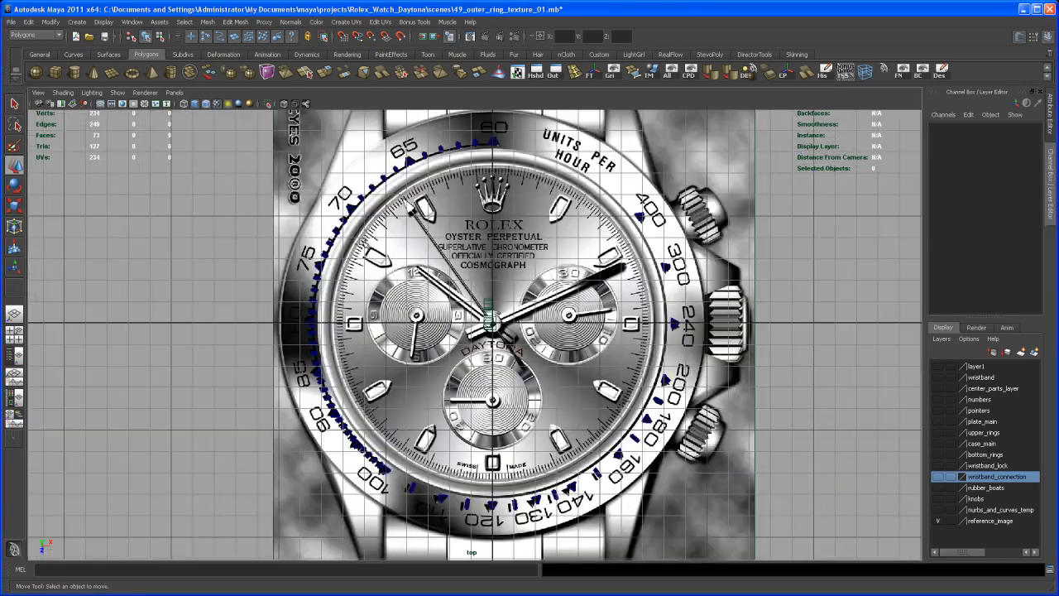
Examine how the triangle and tick markers line up with the reference ring from the 60 mark around the whole dial
middle_click_drag(363, 244, 376, 201, "alt")
right_click_drag(376, 201, 411, 201, "alt")
middle_click_drag(411, 201, 427, 323, "alt")
right_click_drag(427, 323, 516, 228, "alt")
middle_click_drag(515, 228, 566, 422, "alt")
right_click_drag(566, 422, 581, 410, "alt")
middle_click_drag(582, 410, 606, 325, "alt")
right_click_drag(606, 325, 640, 295, "alt")
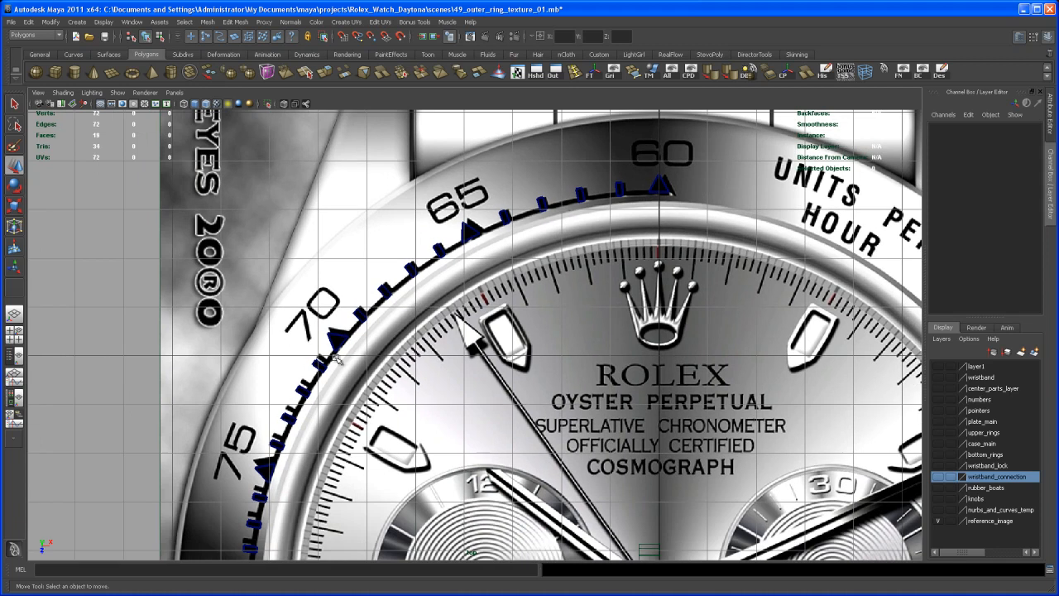
middle_click_drag(588, 224, 571, 274, "alt")
scroll(571, 274, "down", 4)
middle_click_drag(579, 489, 492, 263, "alt")
scroll(498, 328, "down", 1)
middle_click_drag(498, 328, 489, 331, "alt")
right_click_drag(489, 331, 466, 308, "alt")
middle_click_drag(467, 308, 469, 321, "alt")
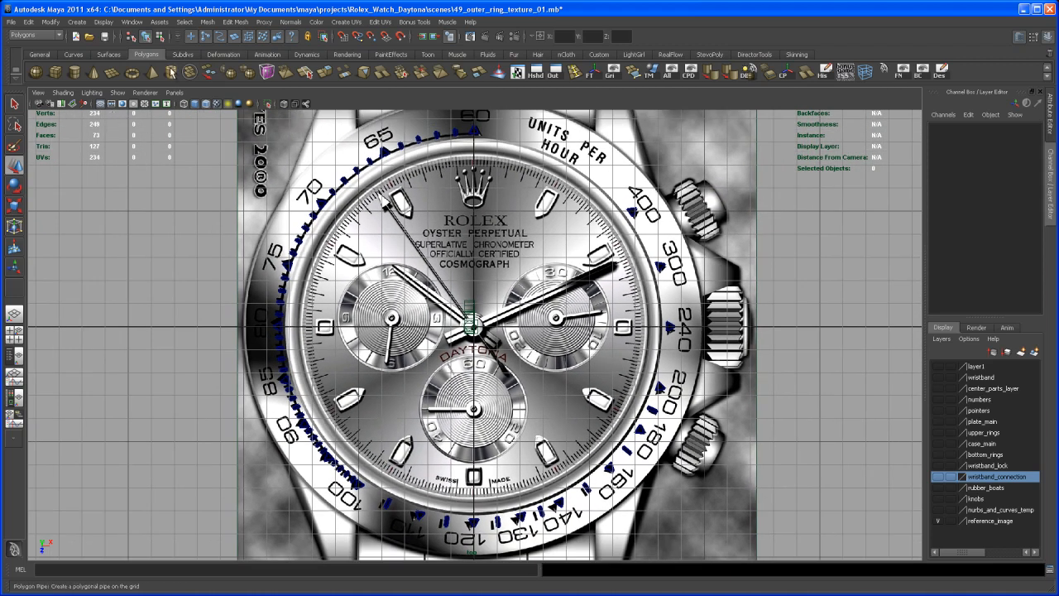
Create a polygon pipe at the dial centre, scale it uniformly to about 9.9, and show the geometry see-through over the reference
left_click(170, 72)
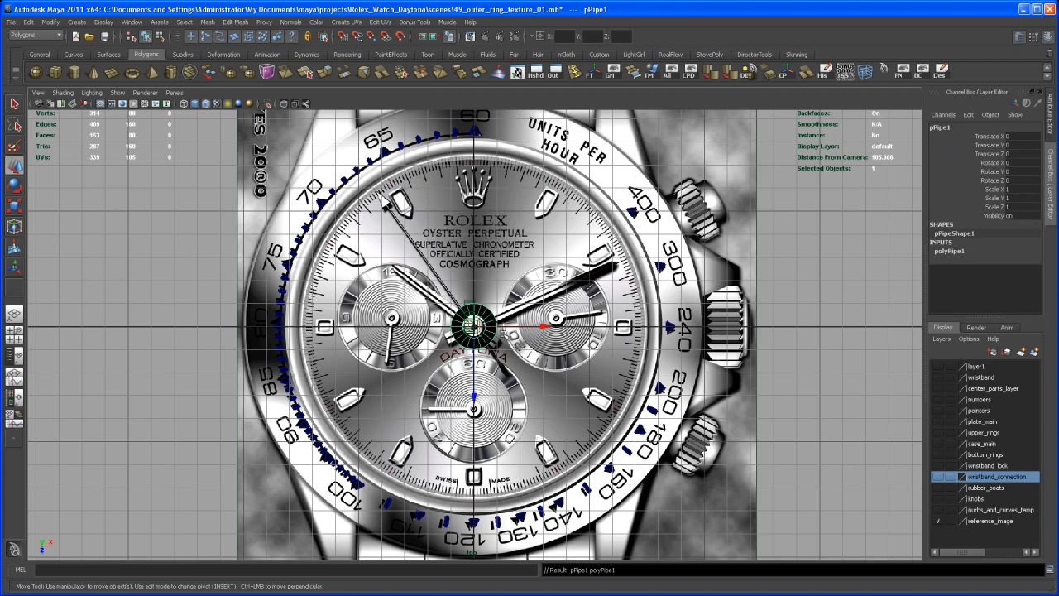
key("r")
left_click_drag(474, 325, 629, 319)
left_click_drag(474, 328, 608, 214)
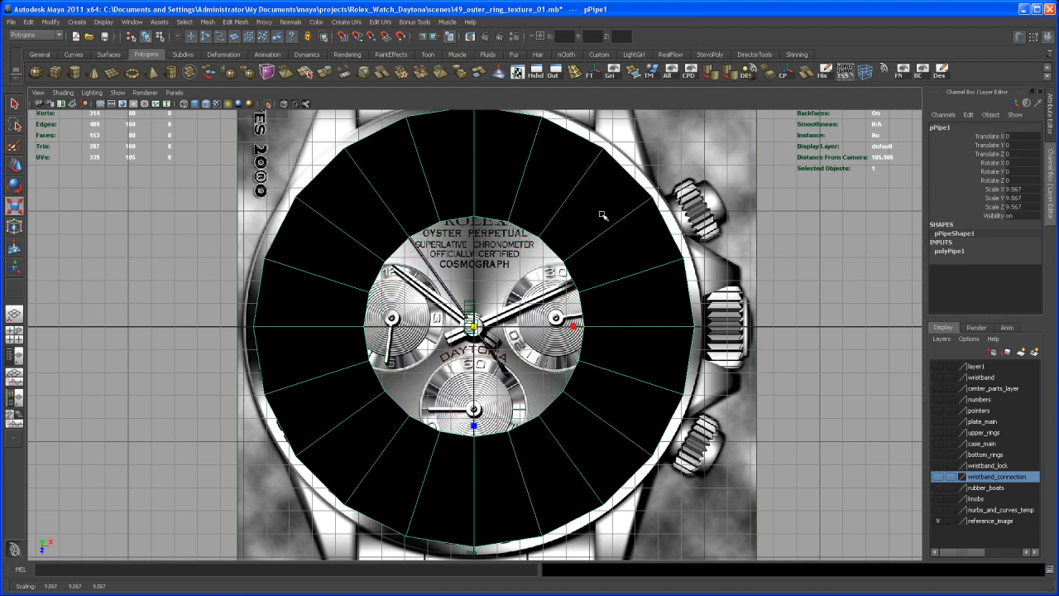
left_click(284, 105)
left_click_drag(474, 327, 500, 300)
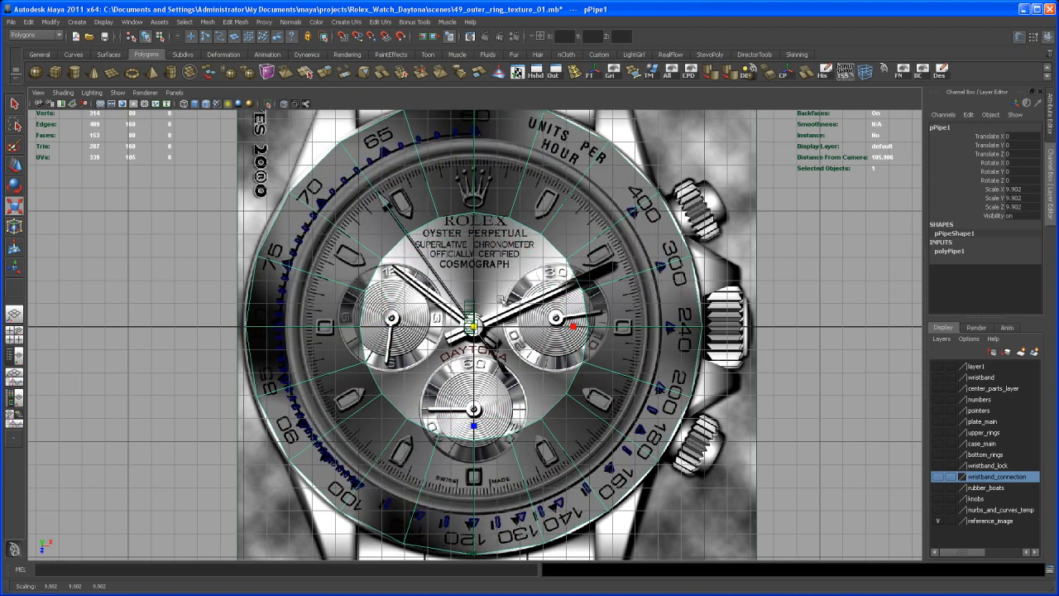
Reduce the pipe's thickness to 0.03
left_click(968, 252)
left_click(992, 257)
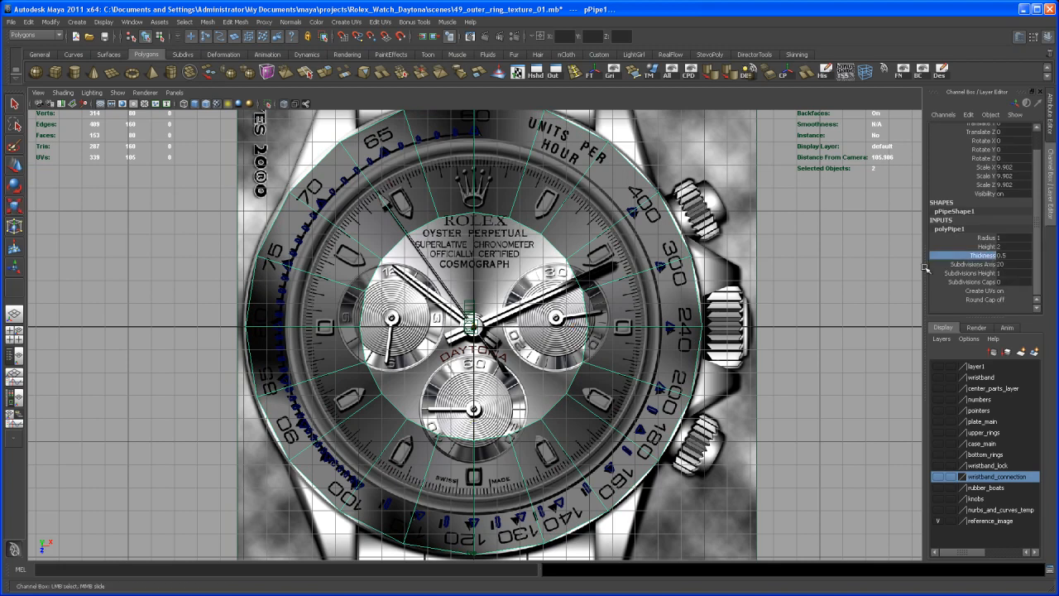
middle_click_drag(576, 314, 557, 316)
Scale the pipe uniformly to 8.61 to bring it onto the marker ring, undoing the extra scaling tried at the 60 mark
key("r")
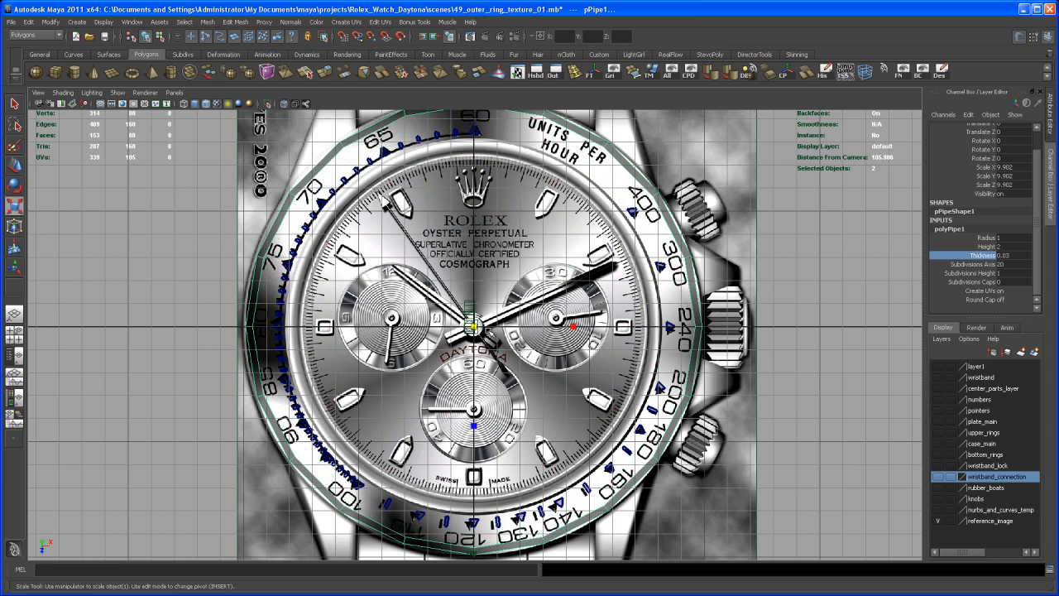
left_click_drag(473, 327, 431, 371)
scroll(571, 262, "up", 8)
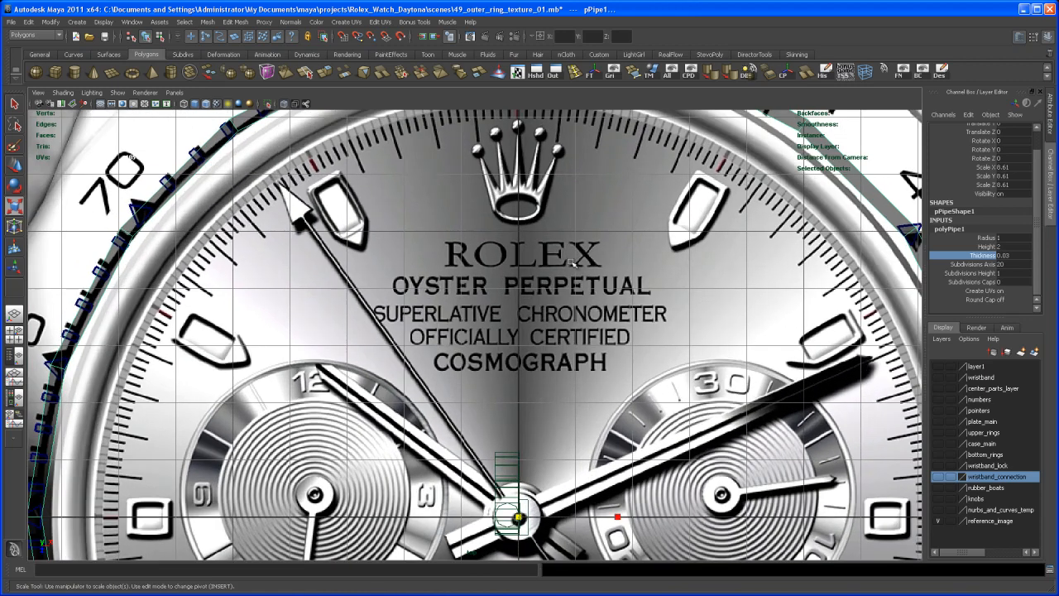
middle_click_drag(559, 238, 550, 427, "alt")
scroll(571, 355, "up", 6)
mouse_move(726, 386)
middle_mouse_down("alt")
mouse_move(726, 506)
mouse_move(745, 547)
middle_mouse_up("alt")
scroll(658, 462, "up", 2)
middle_click_drag(657, 461, 664, 426, "alt")
mouse_move(664, 427)
right_mouse_down("alt")
mouse_move(717, 433)
mouse_move(847, 367)
right_mouse_up("alt")
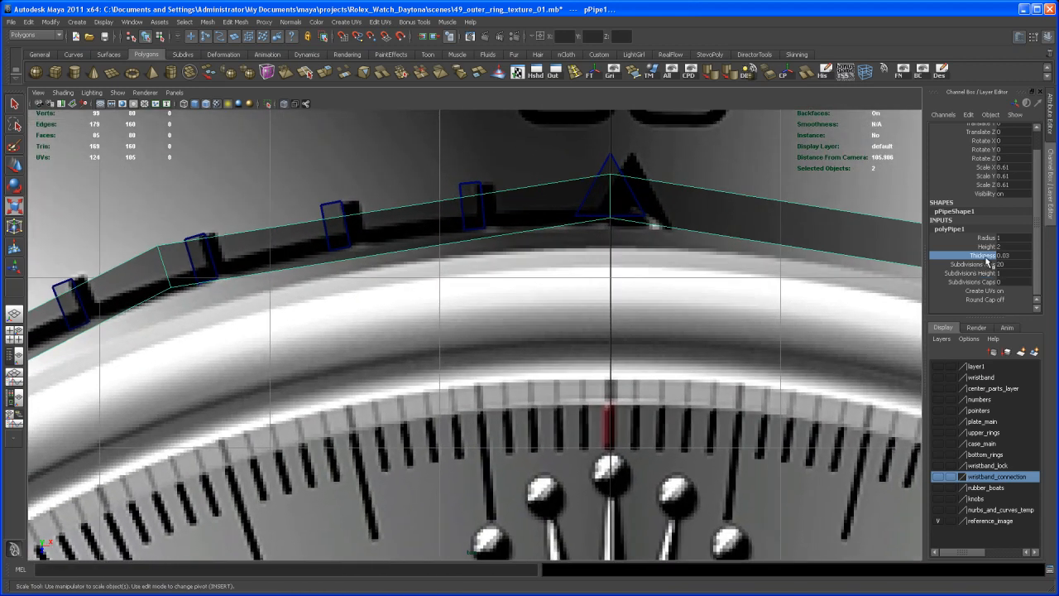
left_click_drag(679, 316, 653, 325)
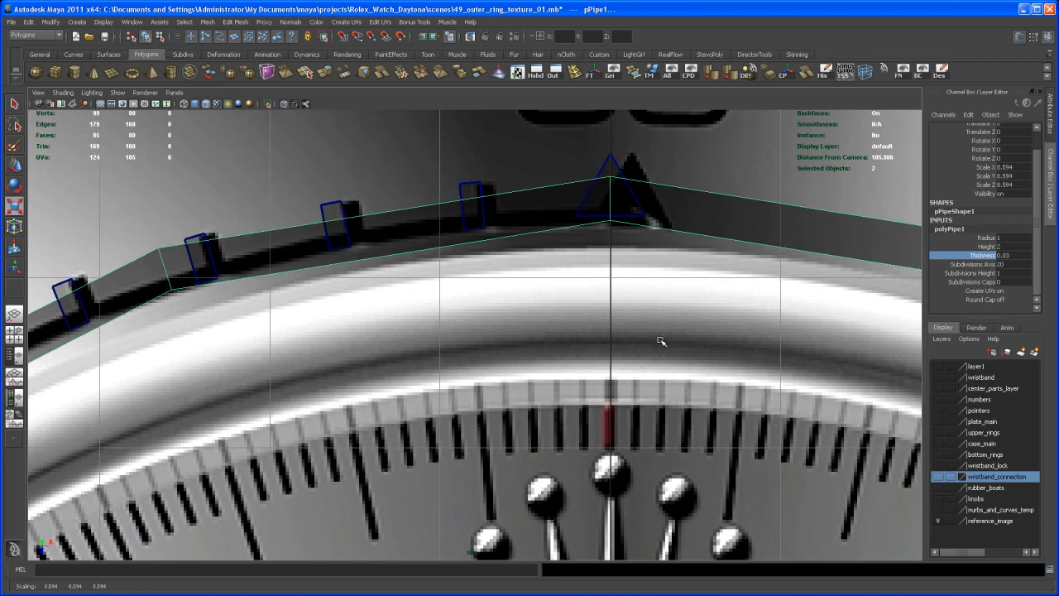
key("ctrl+z")
Thin the pipe to a thickness of 0.01, judging it against the black reference line near the 60 mark
right_click_drag(696, 403, 581, 260, "alt")
middle_click_drag(582, 260, 585, 253, "alt")
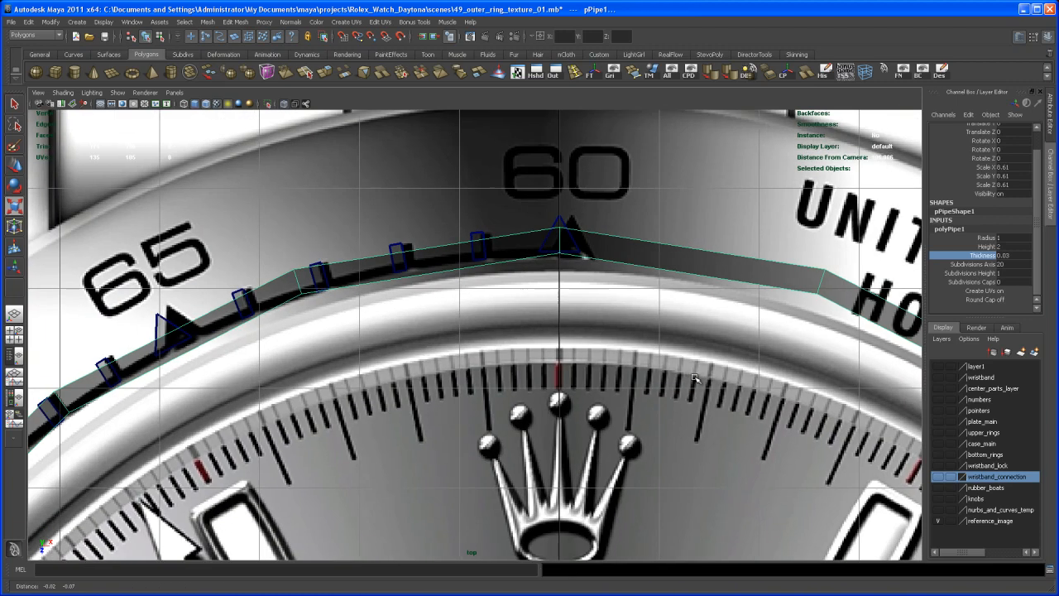
right_click_drag(598, 324, 604, 324, "alt")
scroll(604, 324, "up", 2)
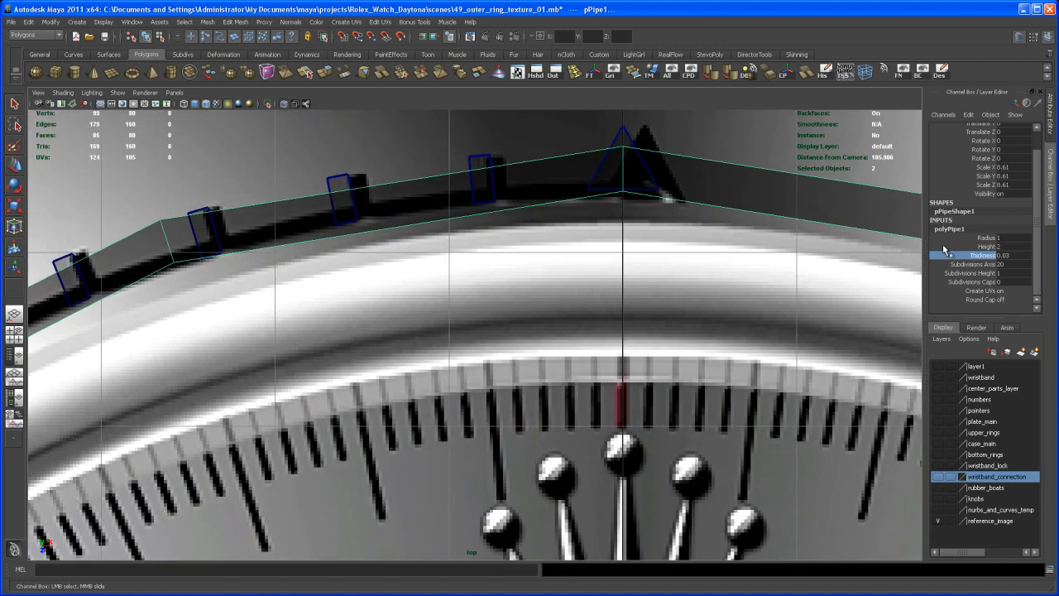
middle_click_drag(594, 293, 584, 293)
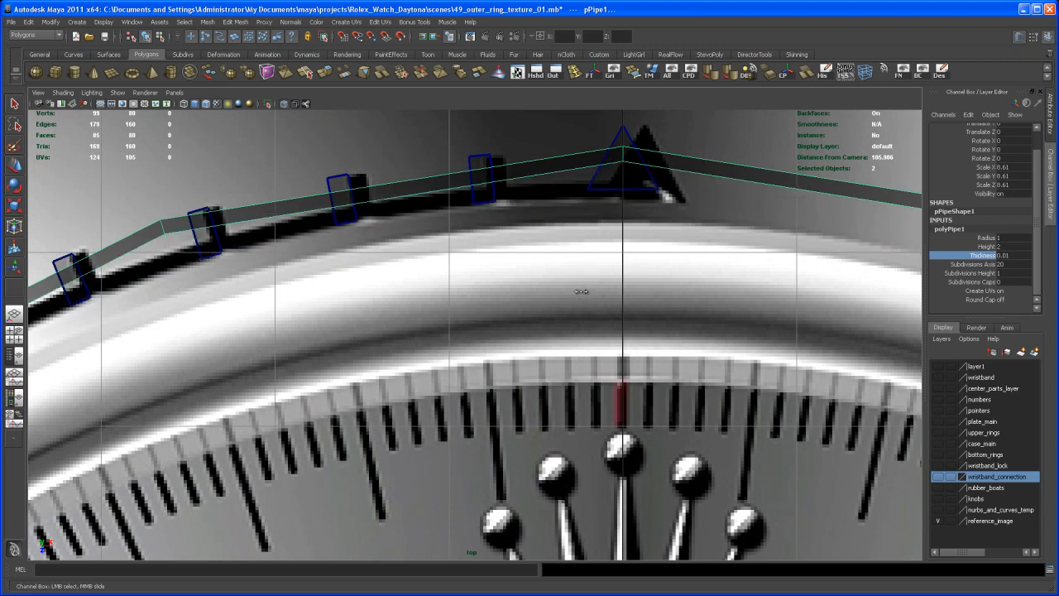
Scale the pipe uniformly down to 8.478 to follow the bases of the markers
scroll(651, 342, "down", 6)
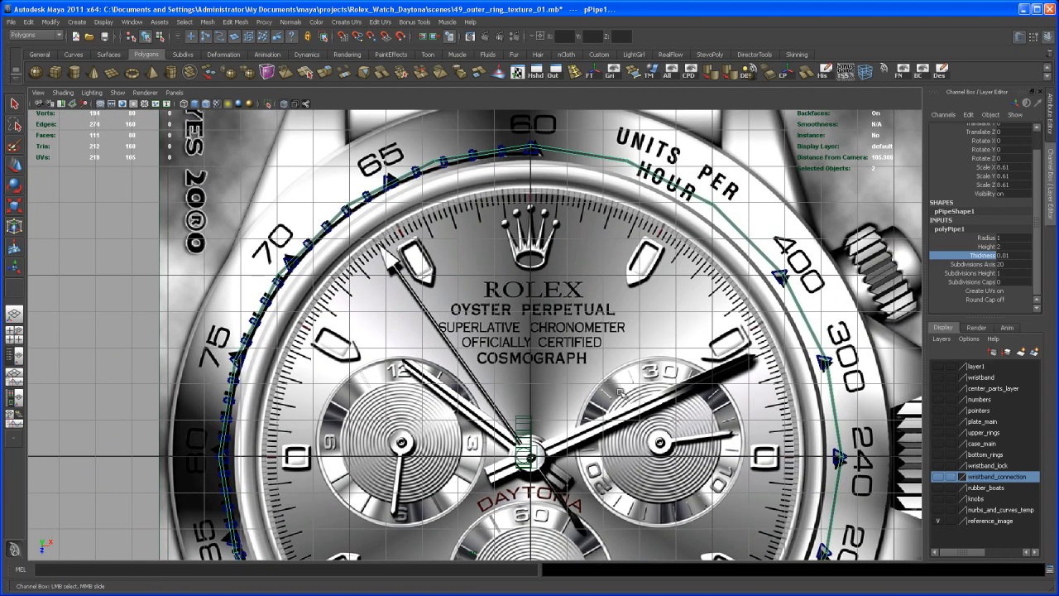
key("r")
left_click_drag(530, 456, 523, 456)
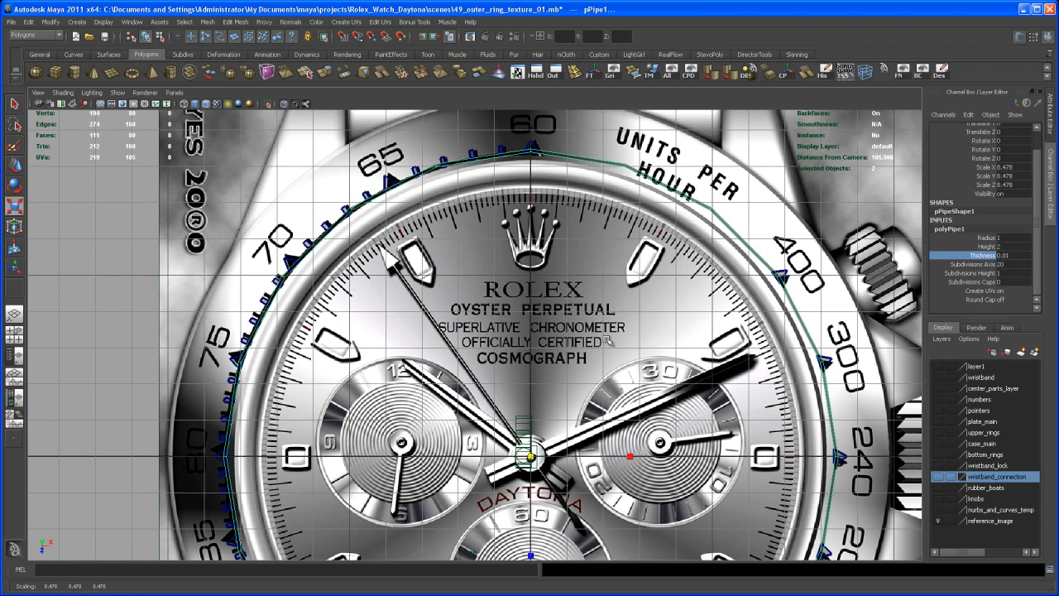
Set the pipe's cap subdivisions to 4
right_click_drag(591, 320, 668, 325, "alt")
middle_click_drag(668, 324, 598, 460, "alt")
right_click_drag(598, 460, 793, 466, "alt")
middle_click_drag(755, 377, 697, 475, "alt")
right_click_drag(697, 475, 754, 495, "alt")
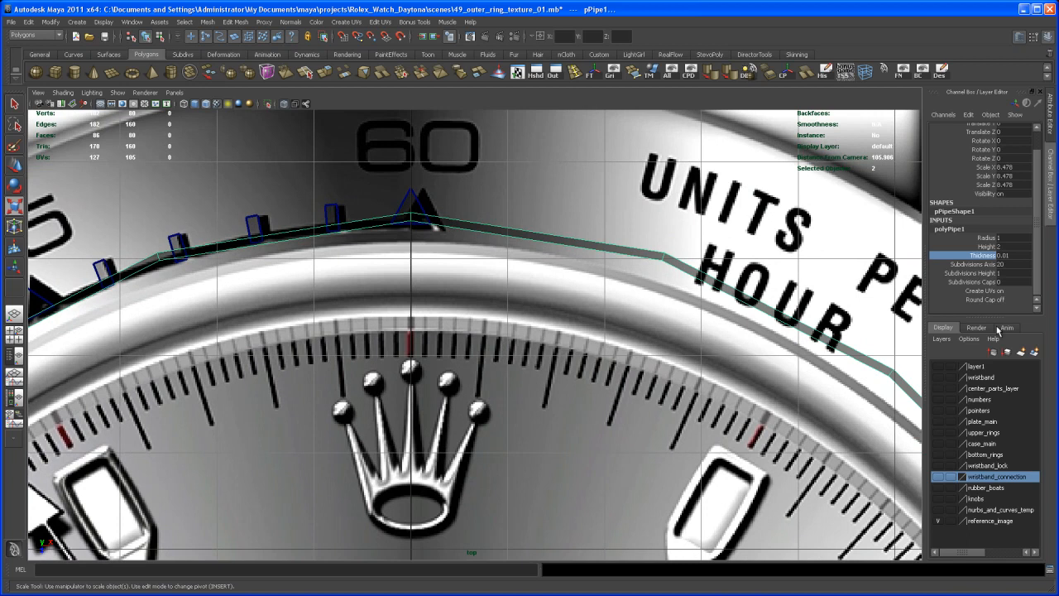
left_click(990, 282)
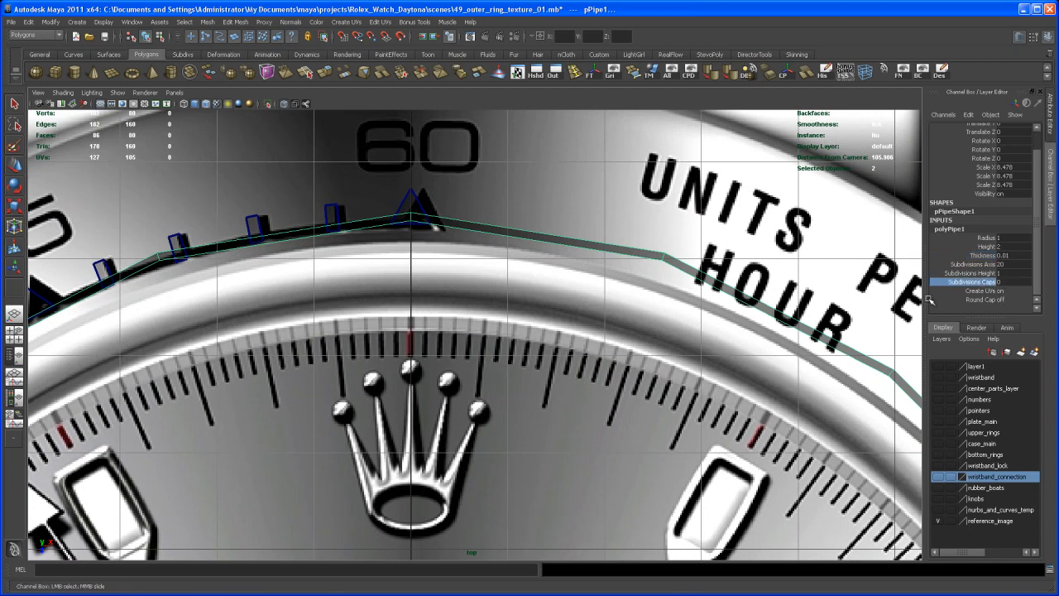
mouse_move(776, 304)
middle_mouse_down()
mouse_move(807, 324)
mouse_move(788, 315)
mouse_move(817, 314)
mouse_move(794, 324)
middle_mouse_up()
Preview the pipe smoothed, examine its curve around the 60 and 65 marks, and return to the unsmoothed display
key("3")
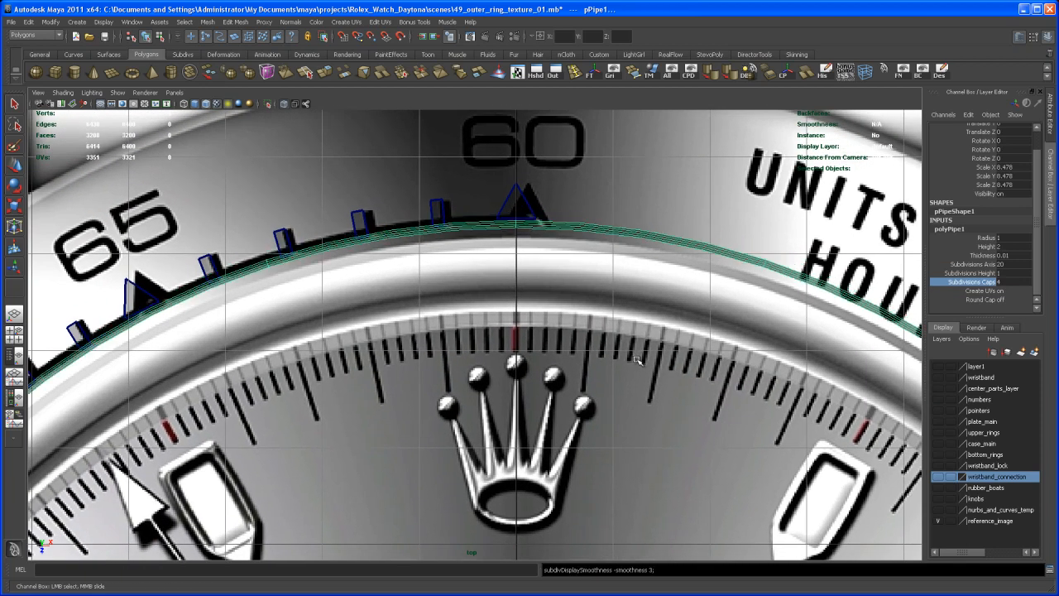
middle_click_drag(606, 373, 641, 350, "alt")
right_click_drag(622, 332, 652, 364, "alt")
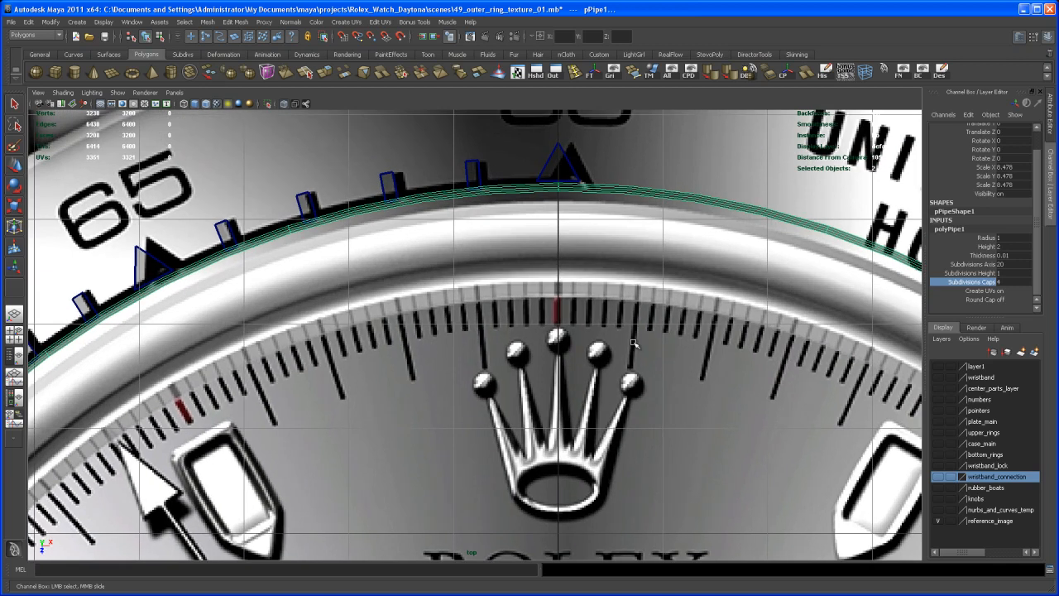
middle_click_drag(613, 301, 599, 364, "alt")
right_click_drag(583, 363, 606, 369, "alt")
mouse_move(607, 369)
middle_mouse_down("alt")
mouse_move(610, 377)
mouse_move(616, 356)
mouse_move(614, 366)
middle_mouse_up("alt")
key("1")
Set the pipe's axis subdivisions to 80 for a rounder ring
right_click_drag(616, 361, 565, 308, "alt")
middle_click_drag(604, 406, 603, 316, "alt")
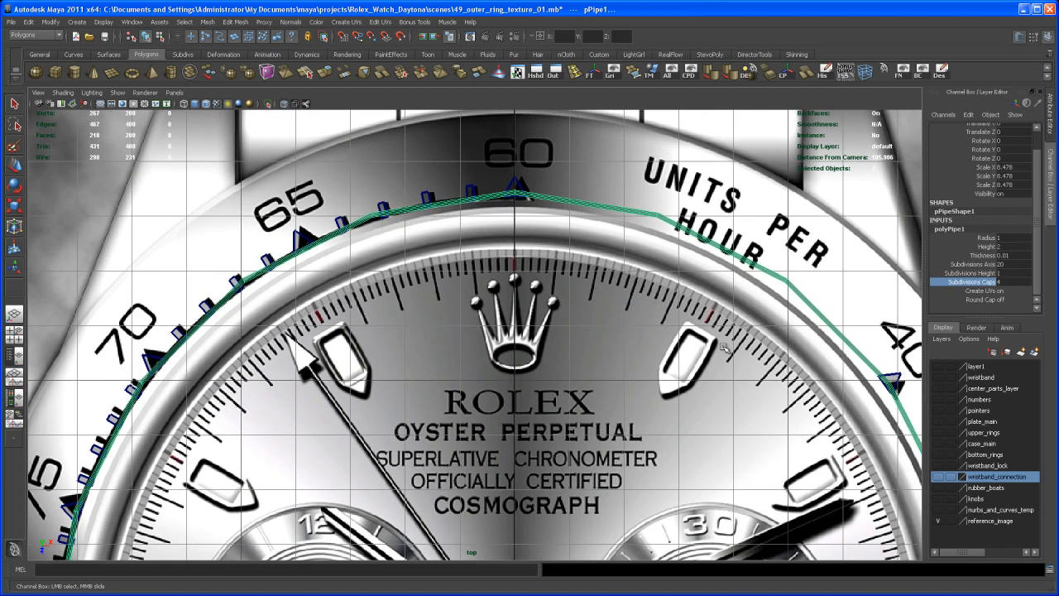
left_click(985, 268)
left_click(1007, 265)
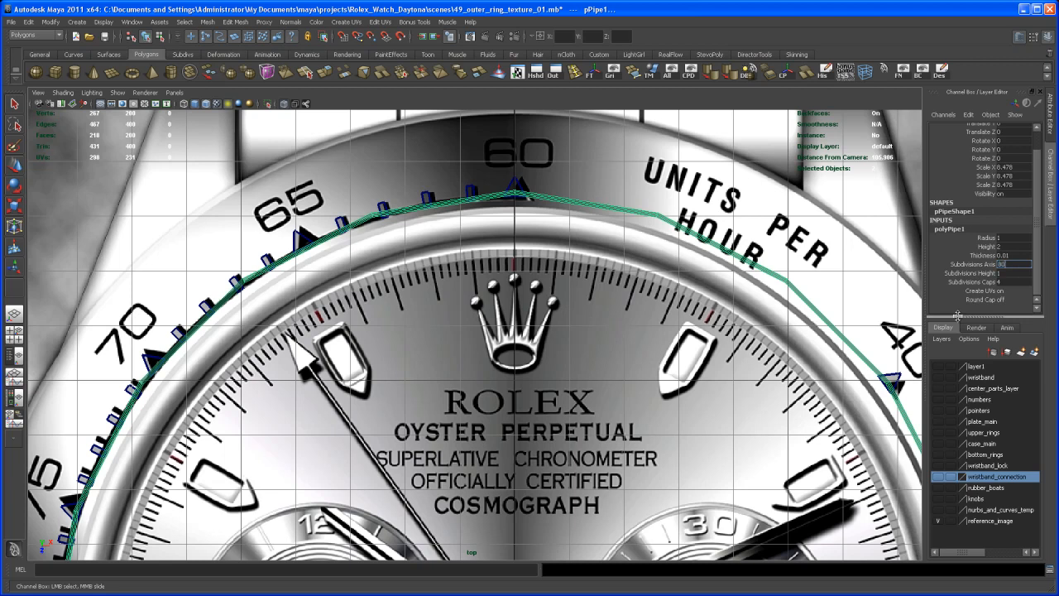
type("80")
key("Return")
Examine the rounder pipe's fit against the markers and reference line, both close to the 60 mark and around the dial
scroll(664, 452, "up", 3)
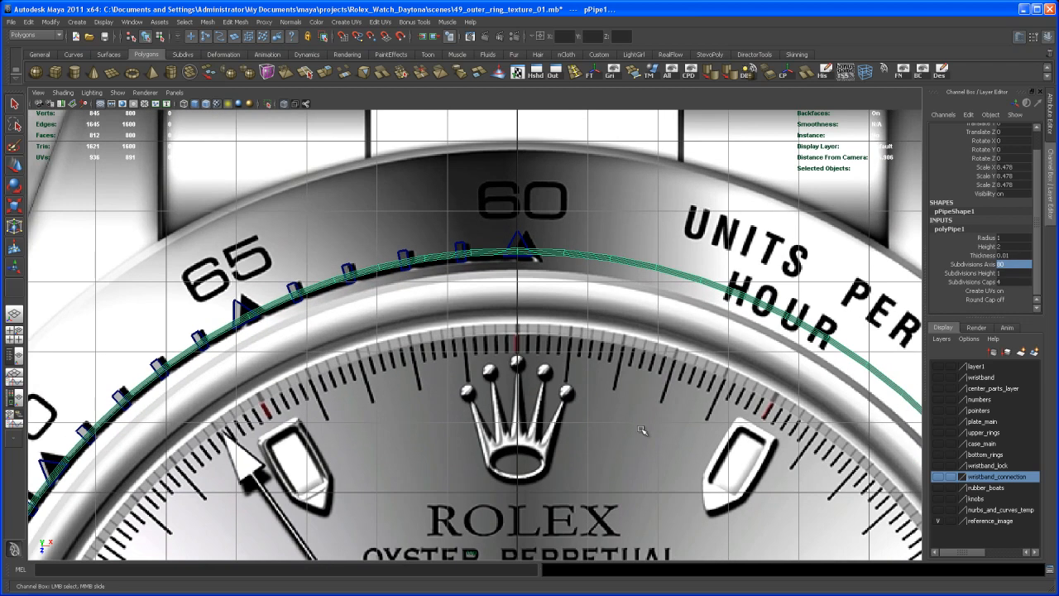
right_click_drag(554, 354, 811, 548, "alt")
middle_click_drag(610, 324, 625, 449, "alt")
mouse_move(625, 450)
right_mouse_down("alt")
mouse_move(745, 485)
mouse_move(772, 511)
right_mouse_up("alt")
scroll(762, 501, "down", 8)
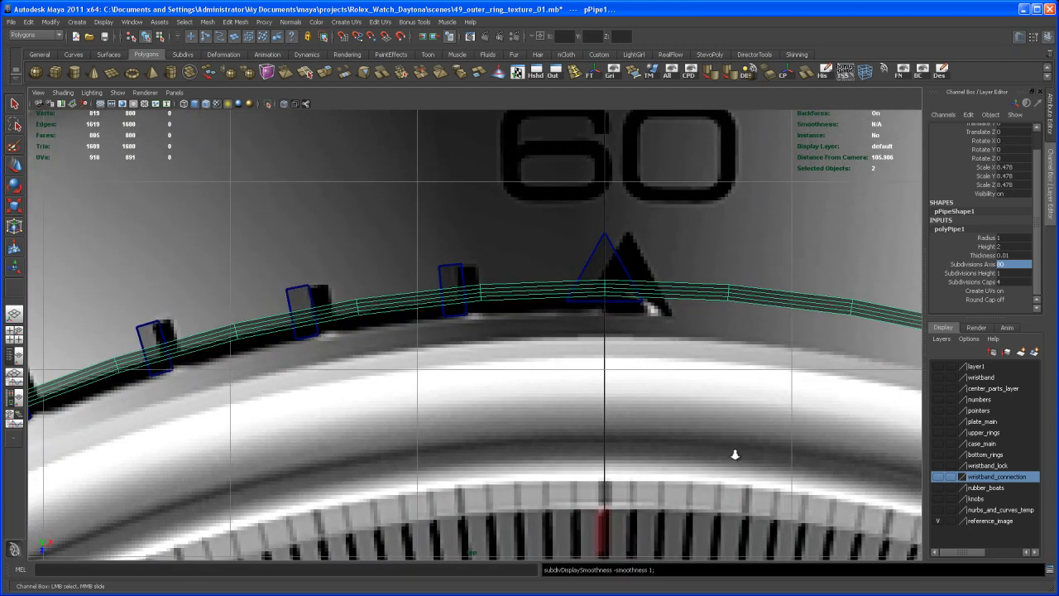
scroll(610, 424, "up", 5)
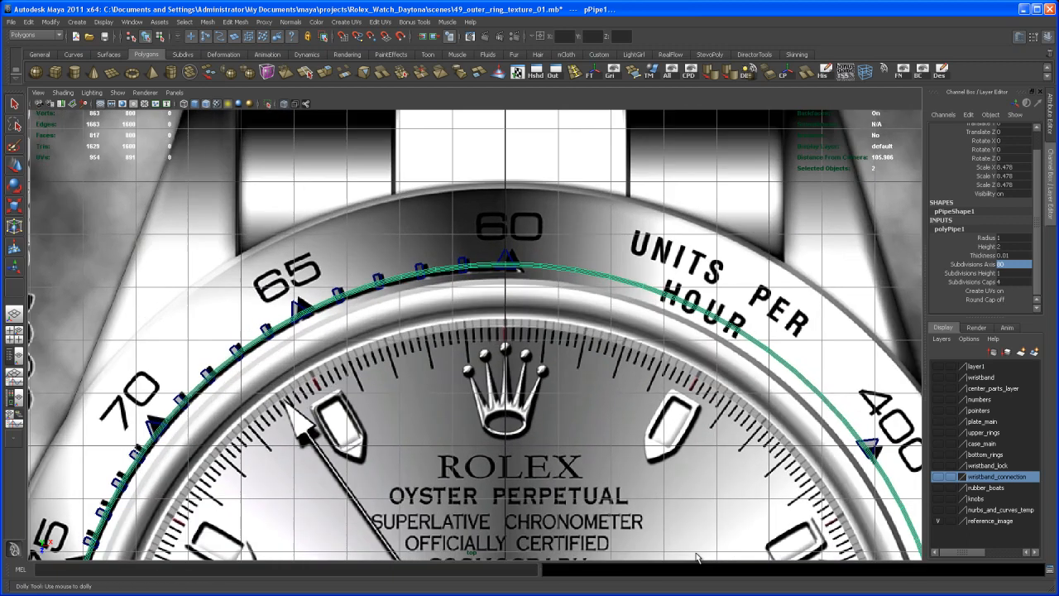
scroll(632, 453, "down", 8)
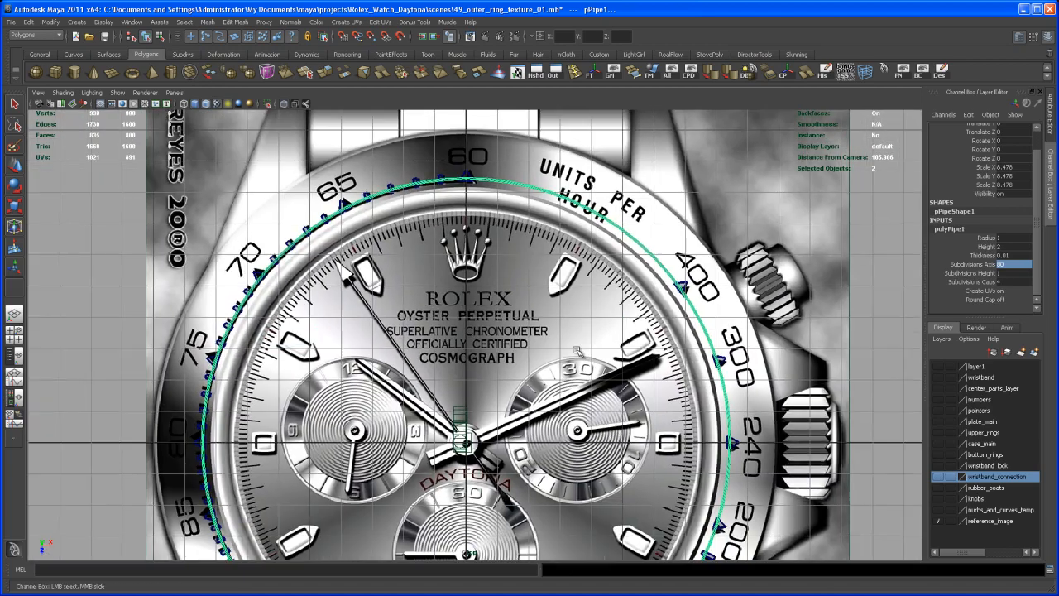
right_click_drag(577, 351, 549, 309, "alt")
middle_click_drag(560, 472, 607, 452, "alt")
scroll(607, 452, "up", 5)
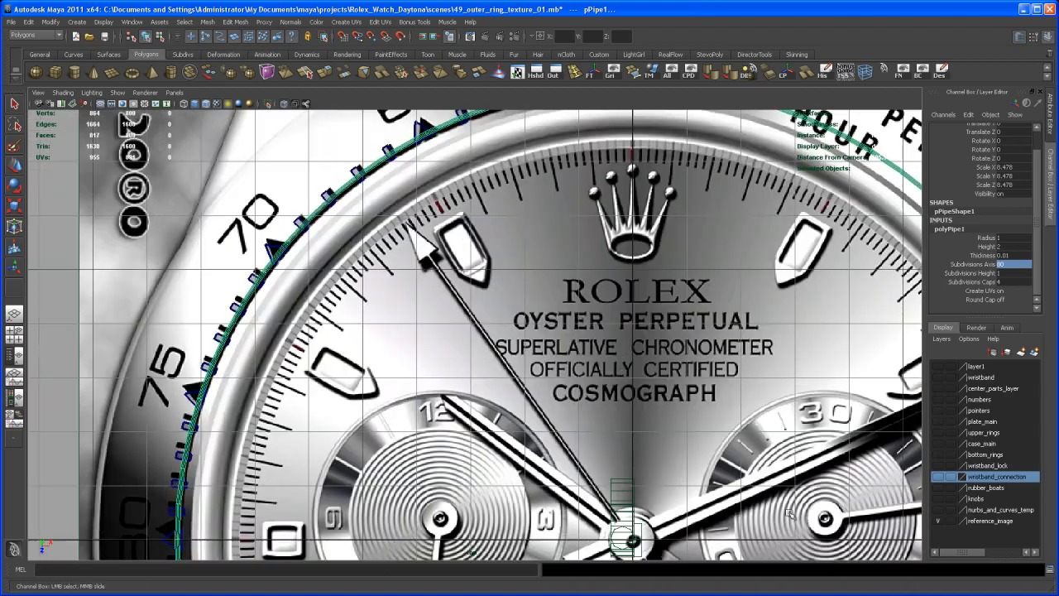
scroll(772, 502, "up", 3)
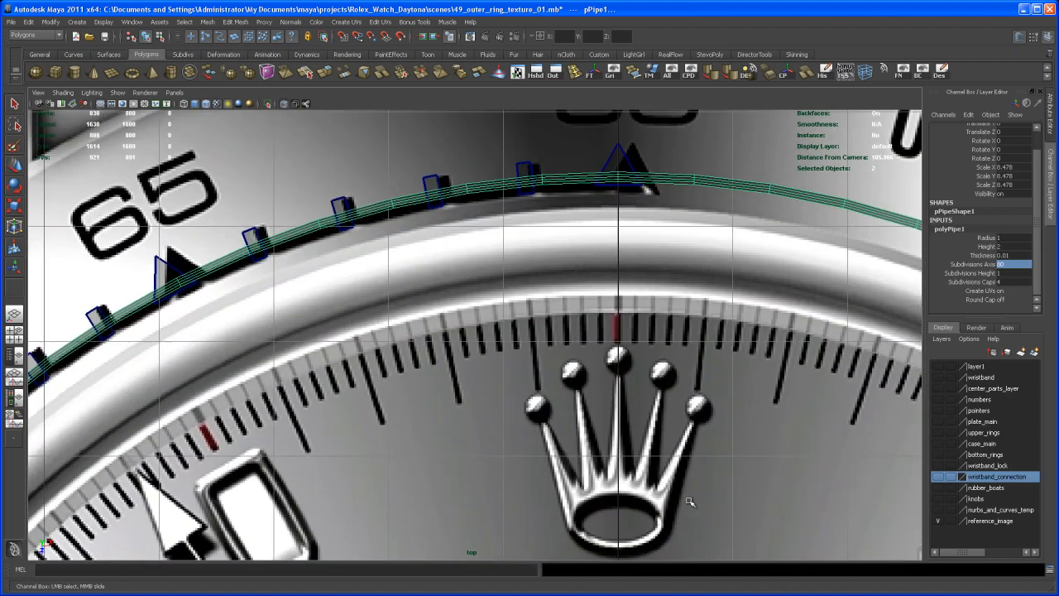
Show the pipe with smooth preview and scale it uniformly to 8.414
key("3")
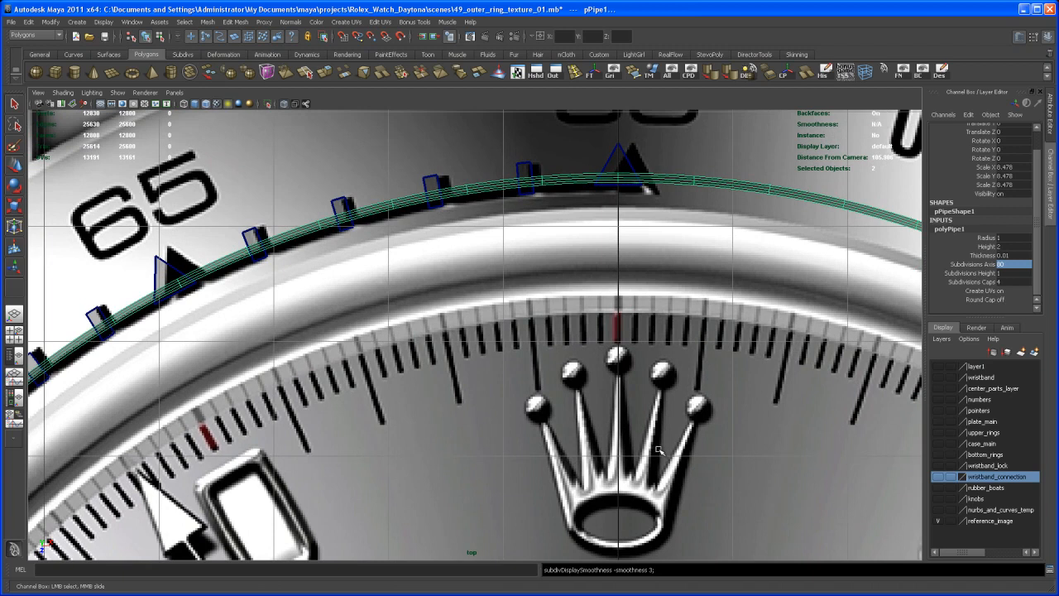
scroll(660, 450, "down", 5)
key("r")
middle_click_drag(586, 475, 599, 438, "alt")
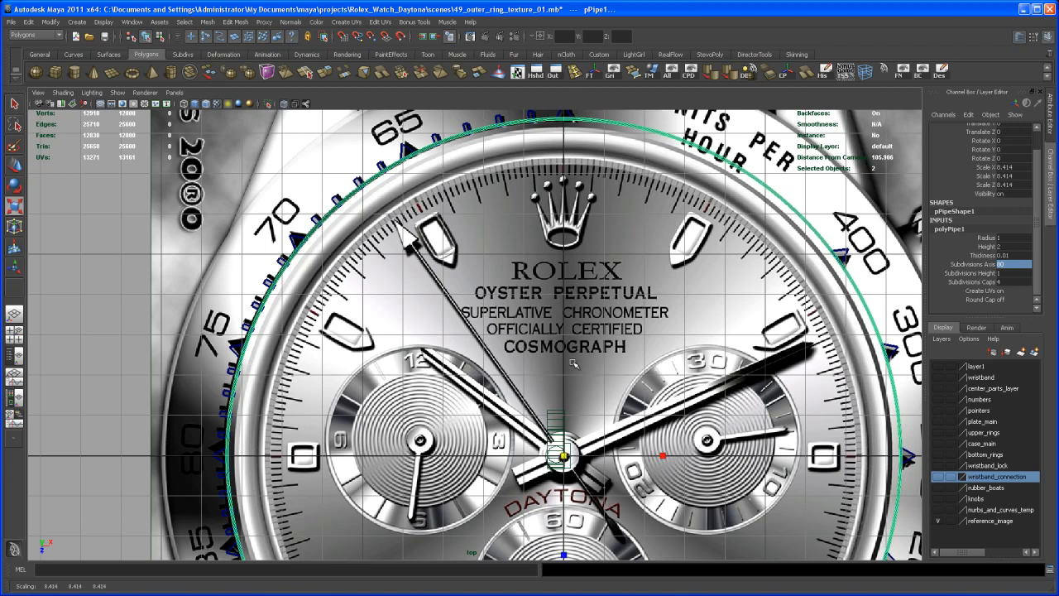
Refine the pipe's uniform scale to 8.407, matching its inner edge to the marker bases near the 60 mark
middle_click_drag(562, 339, 562, 539, "alt")
right_click_drag(562, 420, 729, 464, "alt")
middle_click_drag(728, 463, 612, 446, "alt")
right_click_drag(612, 447, 703, 488, "alt")
middle_click_drag(728, 496, 645, 517, "alt")
mouse_move(645, 518)
right_mouse_down("alt")
mouse_move(816, 555)
mouse_move(560, 468)
mouse_move(780, 543)
mouse_move(584, 439)
mouse_move(712, 405)
right_mouse_up("alt")
middle_click_drag(530, 430, 546, 425, "alt")
right_click_drag(546, 425, 811, 559, "alt")
middle_click_drag(550, 386, 545, 435, "alt")
right_click_drag(545, 434, 868, 550, "alt")
middle_click_drag(508, 402, 516, 381, "alt")
right_click_drag(516, 380, 807, 521, "alt")
middle_click_drag(614, 433, 627, 421, "alt")
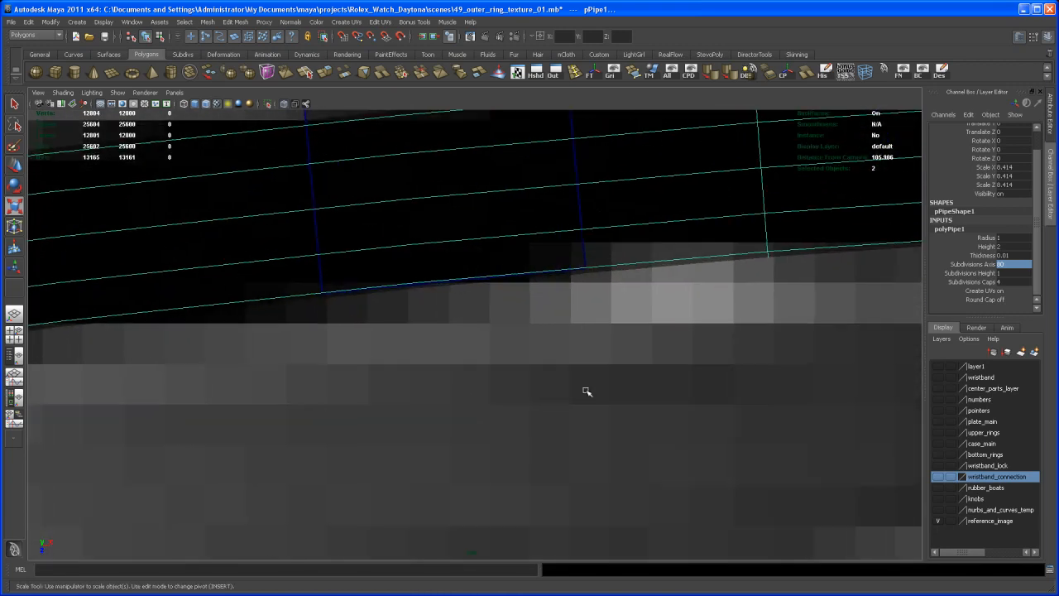
right_click_drag(606, 316, 546, 388, "alt")
middle_click_drag(545, 413, 540, 452, "alt")
left_click_drag(552, 520, 552, 519)
Examine how the pipe meets the base of the tick beside the 60 mark, and switch to the four-view layout
right_click_drag(567, 344, 629, 386, "alt")
middle_click_drag(579, 232, 546, 493, "alt")
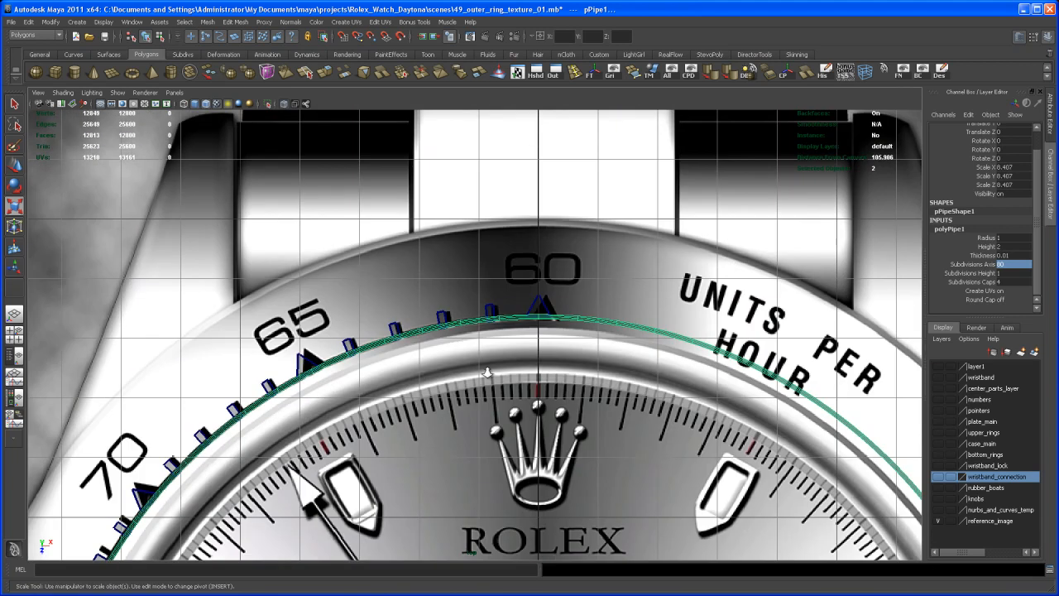
right_click_drag(500, 337, 839, 561, "alt")
right_click_drag(531, 351, 809, 533, "alt")
middle_click_drag(707, 369, 620, 425, "alt")
right_click_drag(614, 420, 819, 546, "alt")
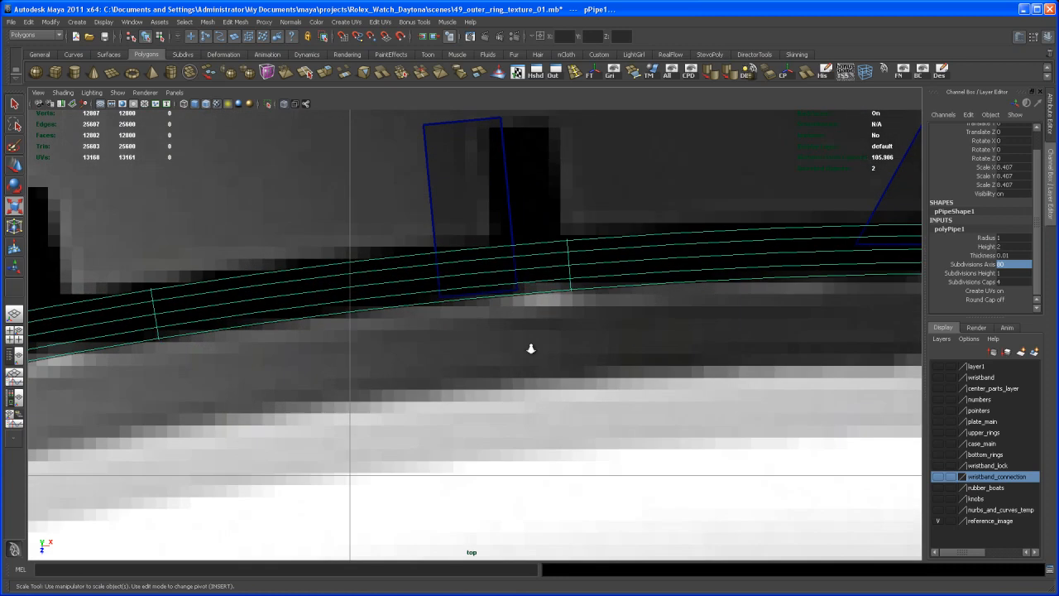
right_click_drag(565, 355, 712, 447, "alt")
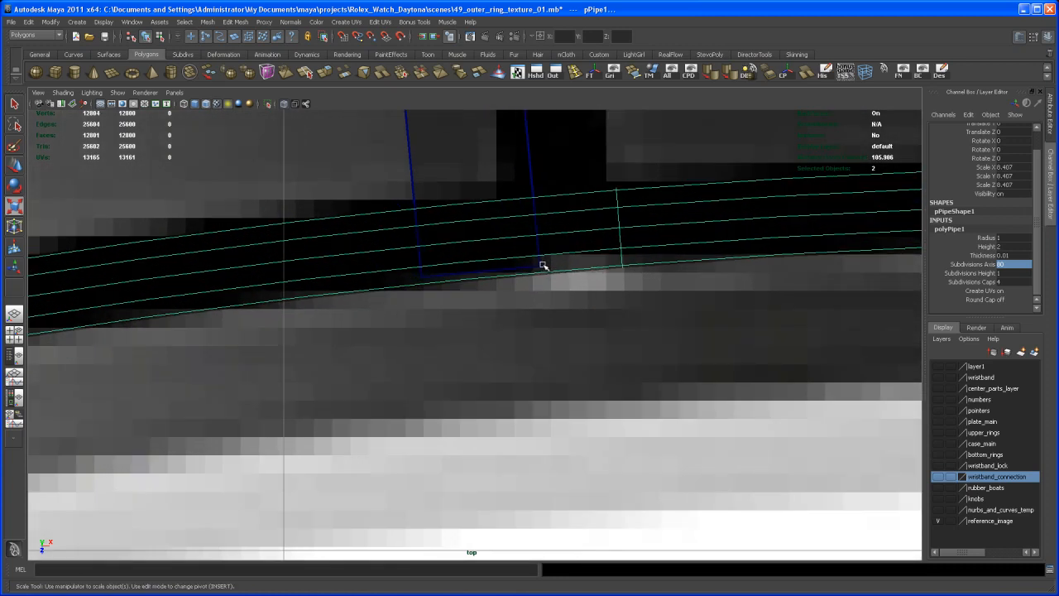
scroll(600, 321, "down", 5)
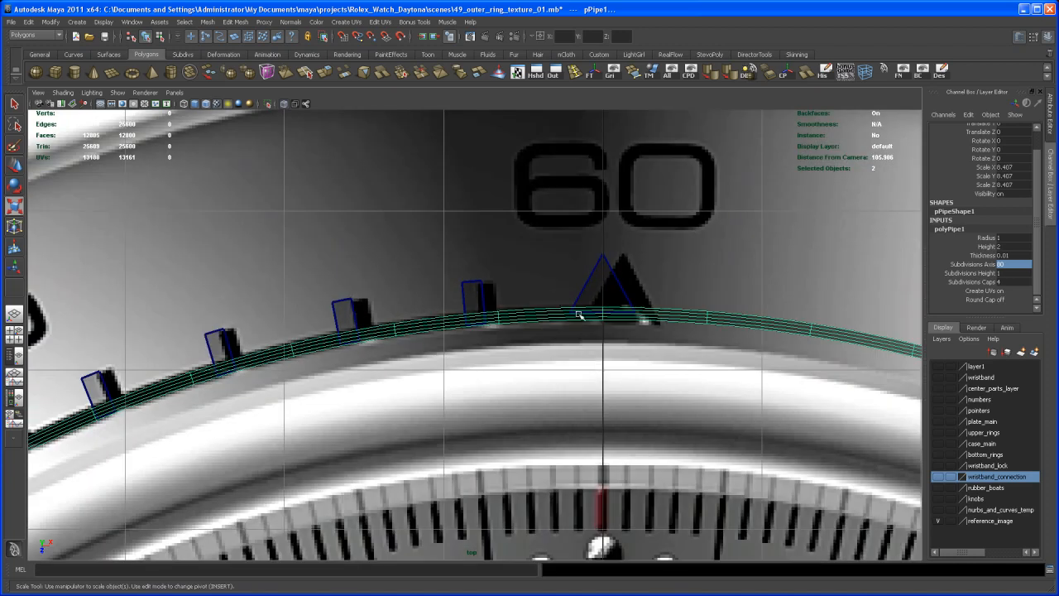
key("space")
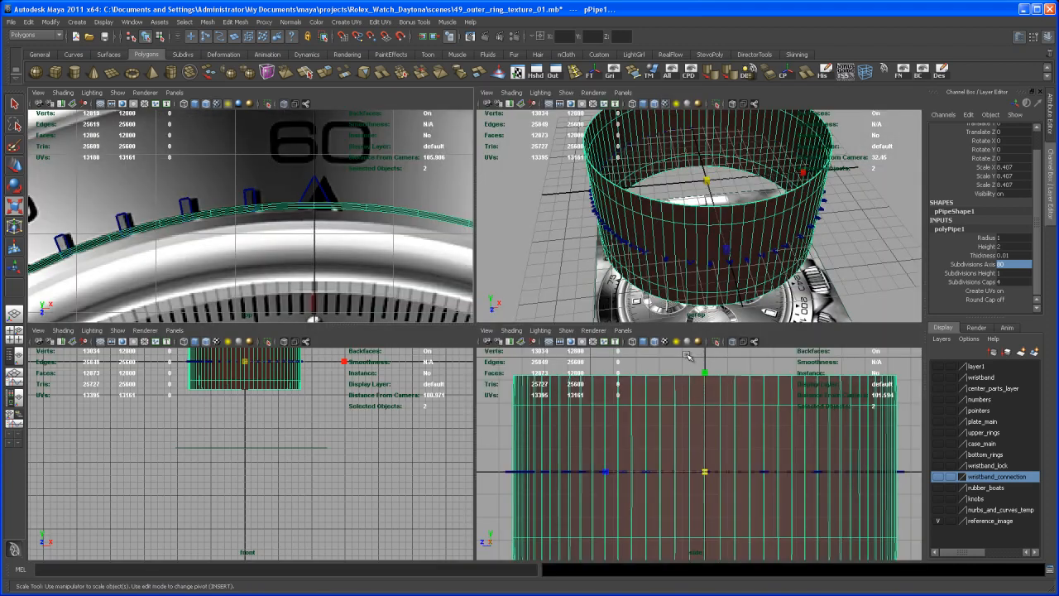
Delete the pipe's side and lower faces, keeping only the flat ring of its upper cap
key("space")
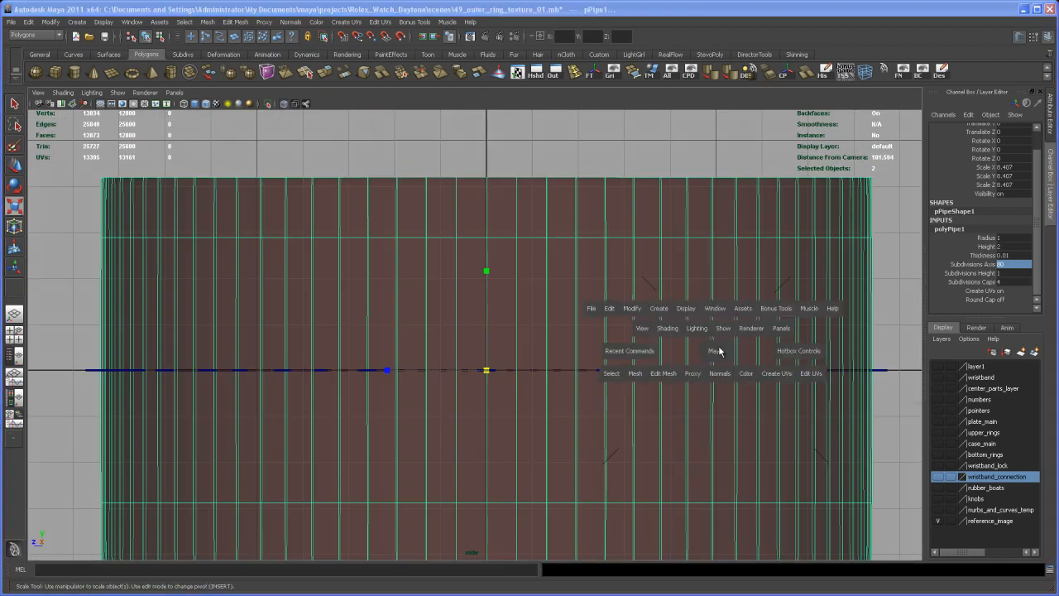
key("space")
key("space")
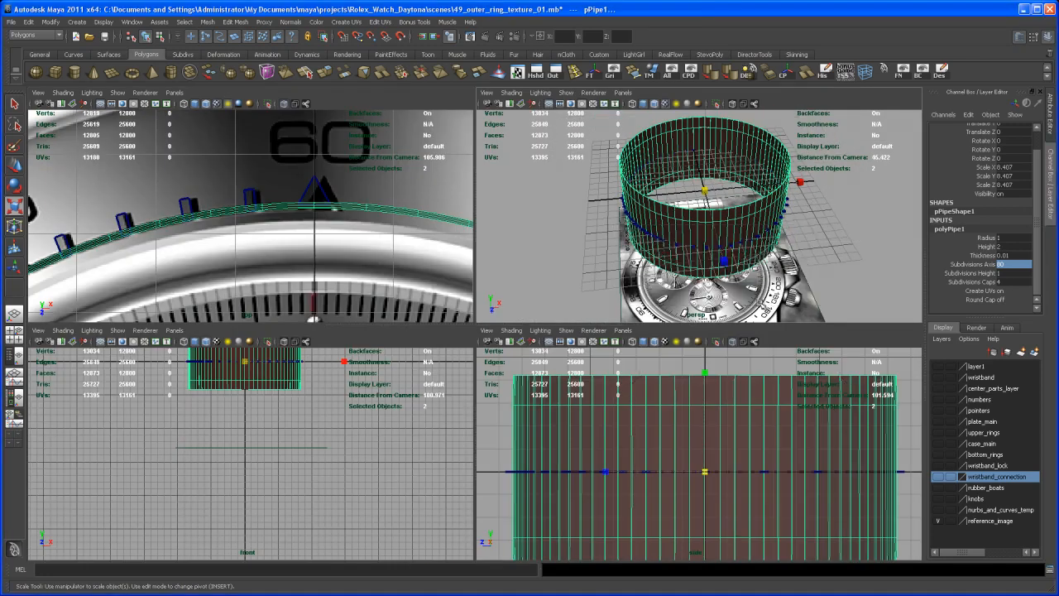
mouse_move(740, 290)
left_mouse_down("alt")
mouse_move(735, 354)
mouse_move(728, 297)
left_mouse_up("alt")
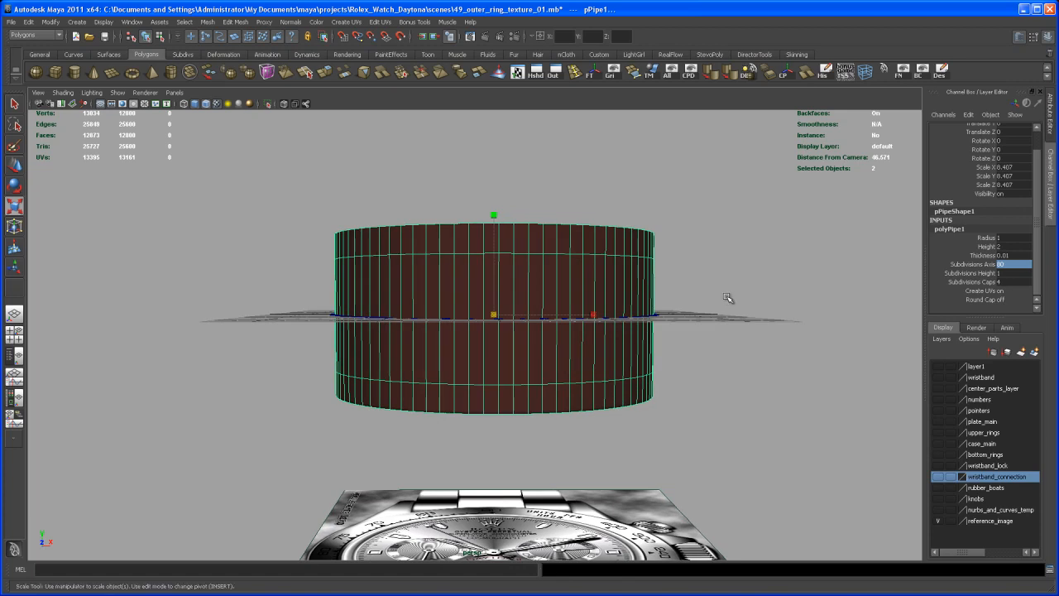
right_click(538, 271)
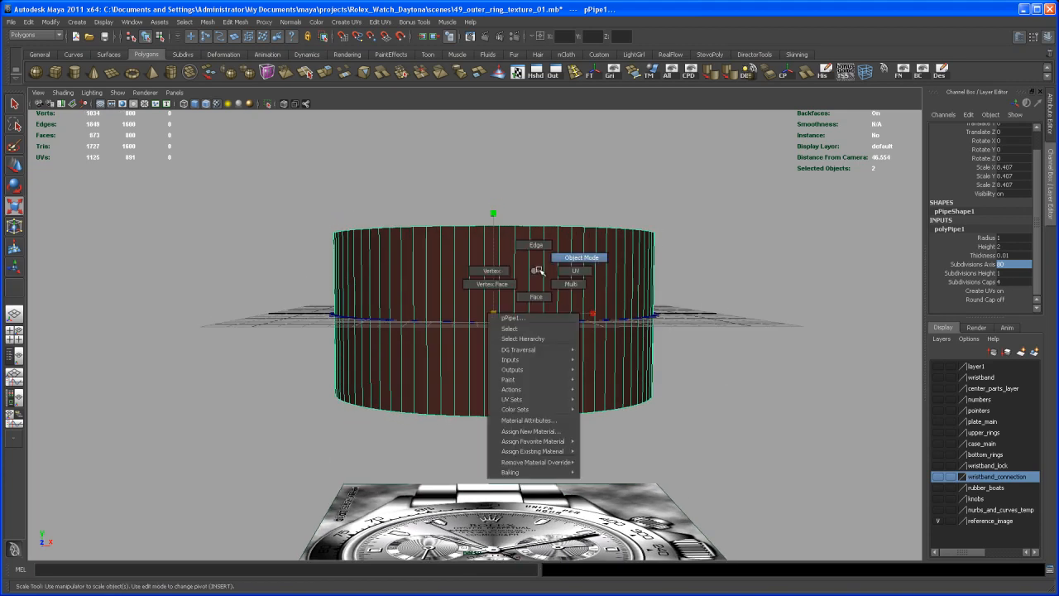
left_click(536, 295)
left_click_drag(253, 279, 773, 476)
key("Delete")
left_click_drag(596, 360, 603, 261, "alt")
right_click_drag(655, 237, 703, 223)
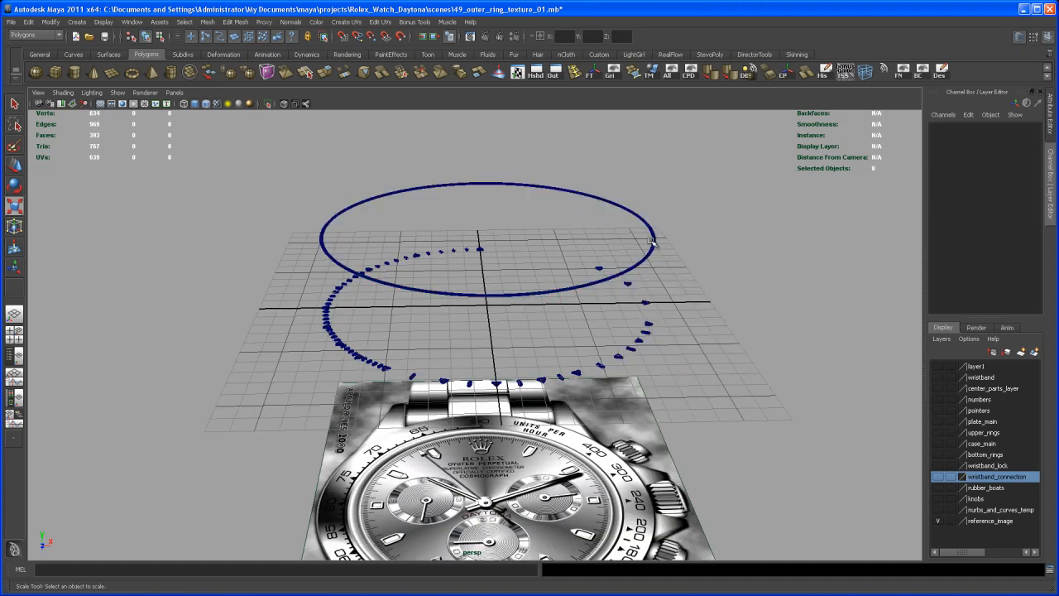
Lower the flat ring to the plane of the tick and triangle markers, at a Y translation of about -4.2
left_click(653, 240)
left_click_drag(671, 257, 699, 248, "alt")
key("w")
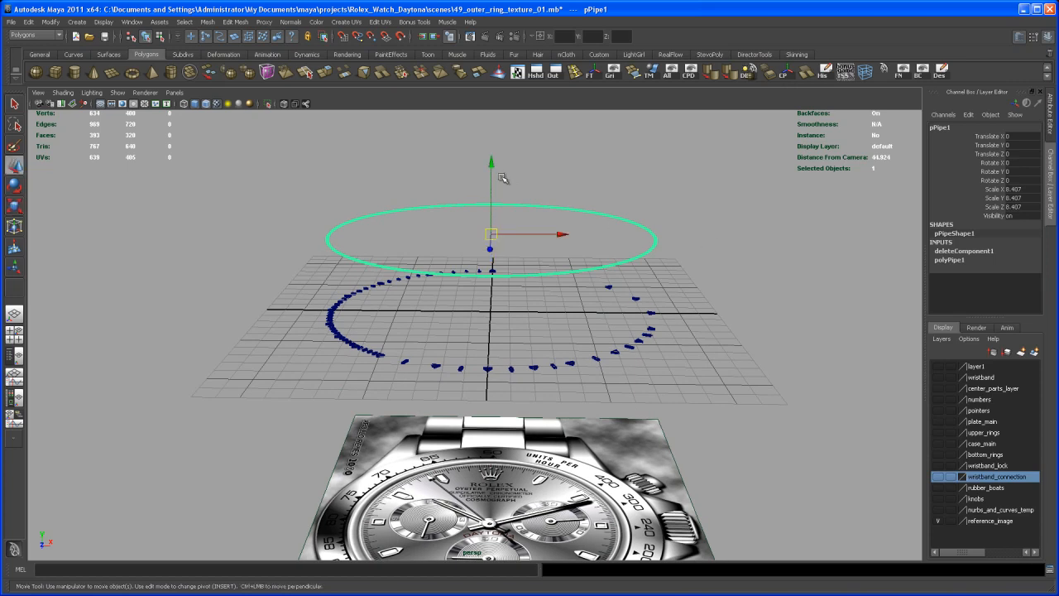
left_click_drag(492, 163, 493, 205)
Examine in perspective how the lowered ring meets the bases of the markers around the dial
left_click_drag(528, 272, 561, 397, "alt")
right_click_drag(512, 348, 574, 347, "alt")
middle_click_drag(574, 347, 579, 430, "alt")
right_click_drag(530, 348, 571, 348, "alt")
middle_click_drag(553, 322, 561, 425, "alt")
right_click_drag(561, 397, 542, 355, "alt")
middle_click_drag(543, 389, 556, 256, "alt")
left_click_drag(612, 421, 619, 378, "alt")
middle_click_drag(620, 378, 585, 329, "alt")
Delete the ring's faces along the right half of the dial, from just past the 60 mark to near the 120 mark
key("space")
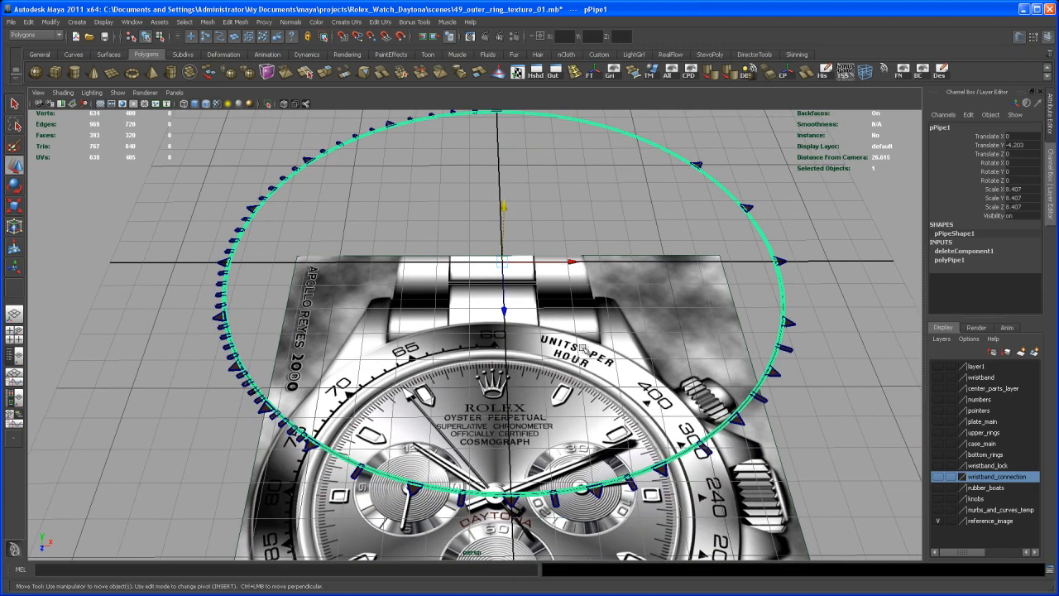
key("space")
middle_click_drag(638, 395, 591, 359, "alt")
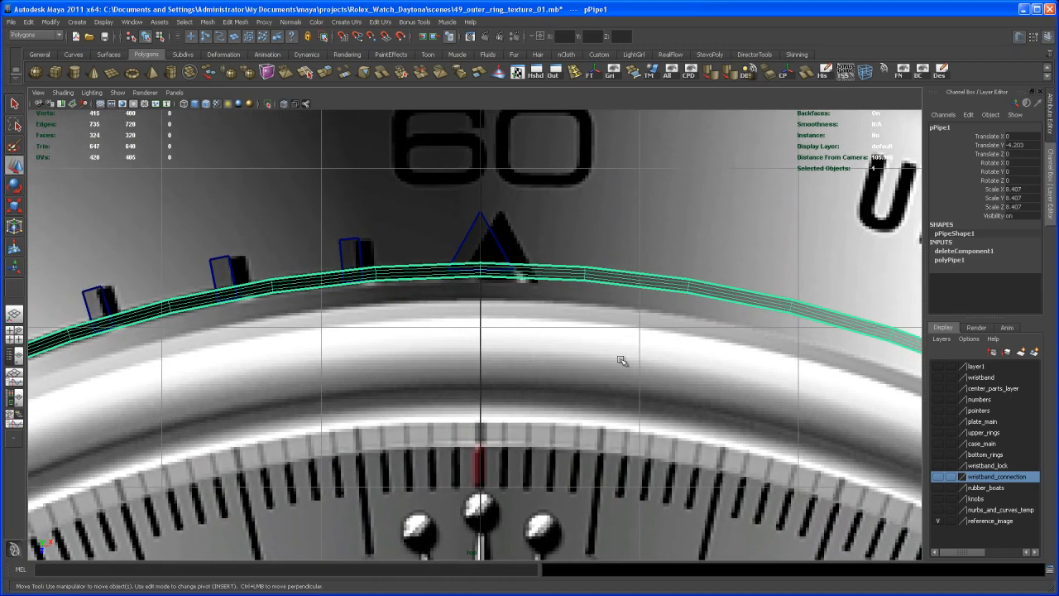
right_click_drag(629, 381, 582, 355, "alt")
middle_click_drag(546, 351, 476, 321, "alt")
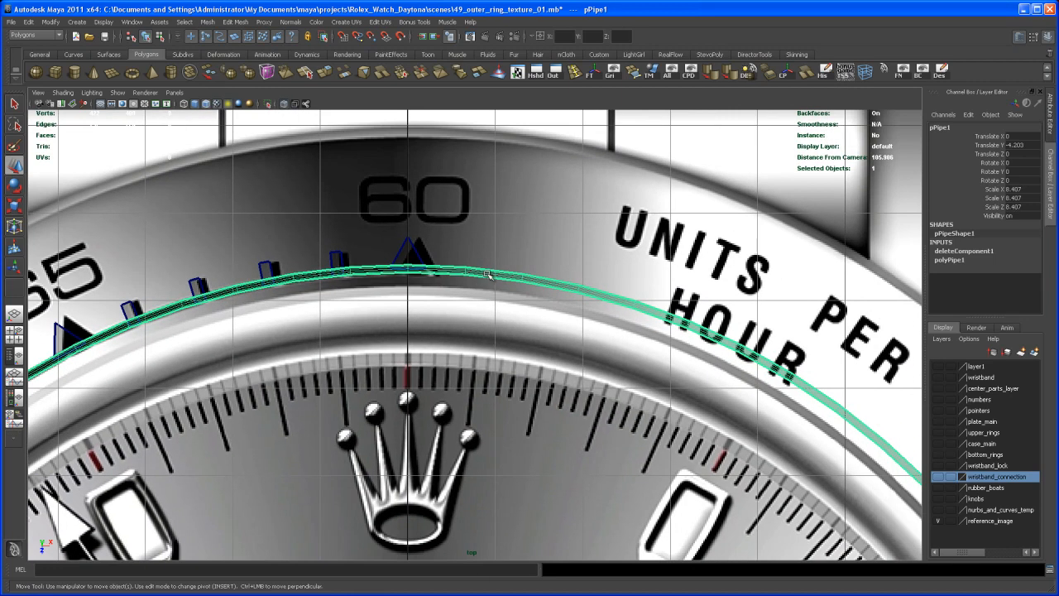
key("F11")
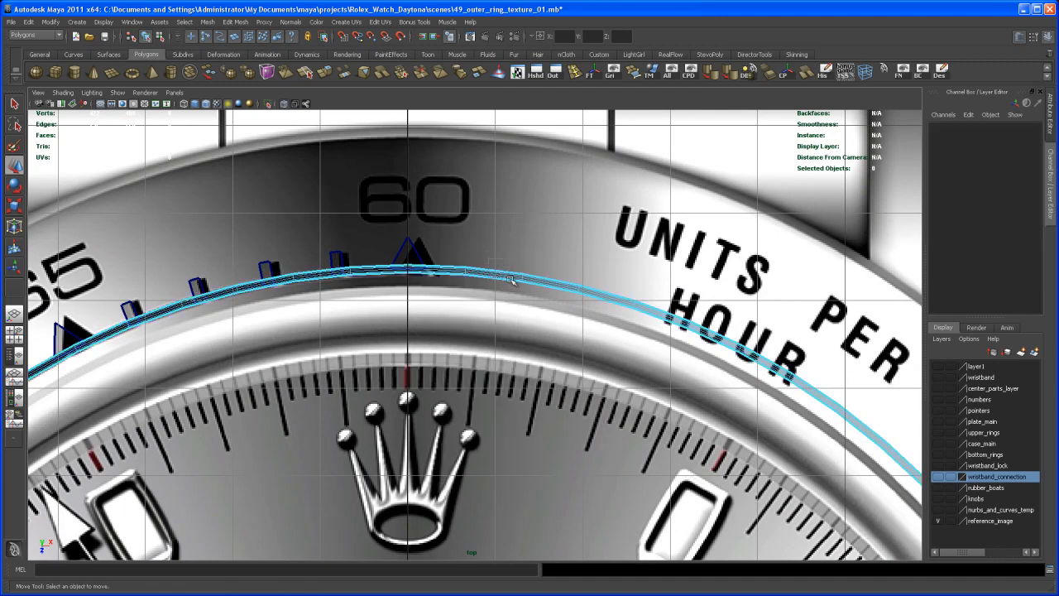
left_click_drag(494, 260, 635, 362)
right_click_drag(634, 361, 563, 414, "alt")
middle_click_drag(563, 414, 568, 275, "alt")
right_click_drag(567, 275, 565, 305, "alt")
middle_click_drag(566, 305, 568, 171, "alt")
right_click_drag(592, 294, 554, 321, "alt")
middle_click_drag(555, 321, 532, 272, "alt")
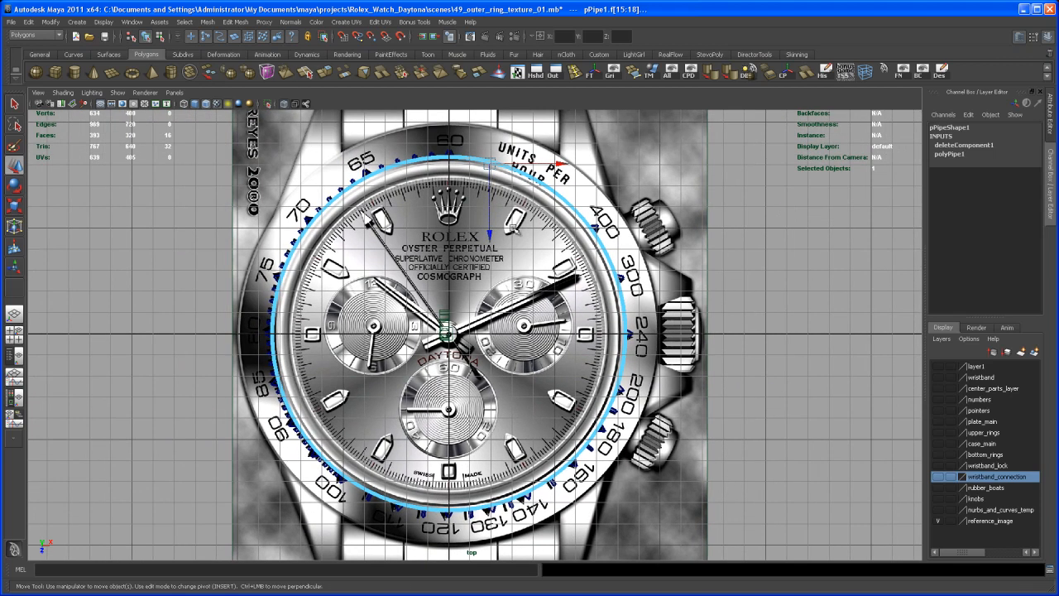
left_click_drag(587, 380, 676, 506)
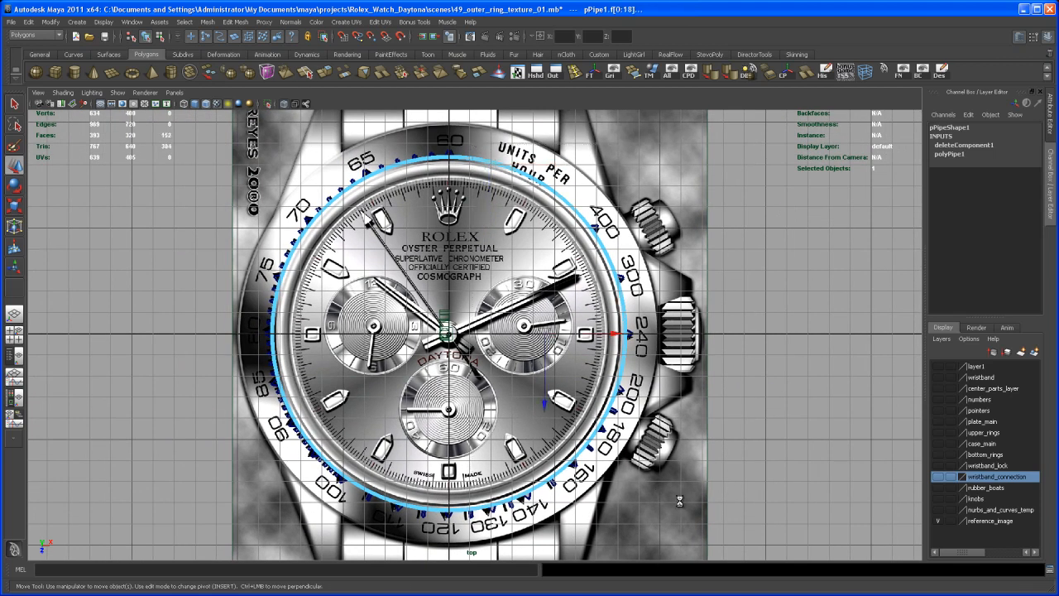
key("Delete")
Delete the ring's remaining lower faces between the 120 mark and the triangle at the 100 mark
middle_click_drag(464, 379, 546, 296, "alt")
scroll(545, 296, "up", 1)
middle_click_drag(493, 453, 507, 369, "alt")
left_click_drag(454, 314, 592, 420)
key("Delete")
Move the ring's open-end vertices near the 100 mark back to the base corner of that triangle marker
right_click_drag(481, 375, 654, 518, "alt")
middle_click_drag(441, 378, 594, 409, "alt")
right_click_drag(594, 409, 792, 575, "alt")
middle_click_drag(728, 505, 581, 458, "alt")
right_click_drag(581, 458, 629, 493, "alt")
scroll(628, 493, "up", 2)
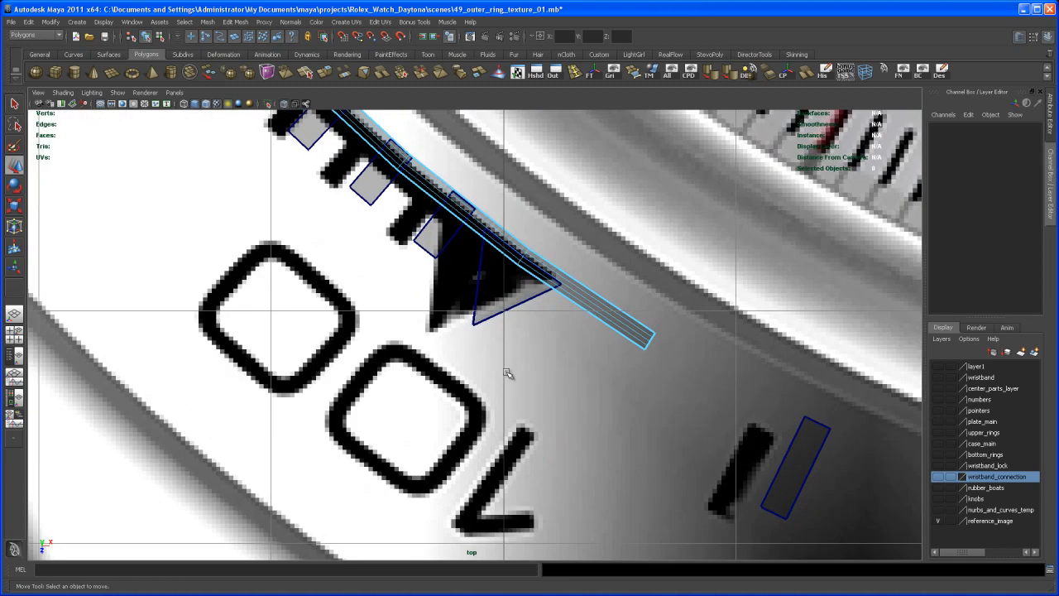
scroll(516, 371, "up", 8)
right_click(735, 585)
middle_click_drag(605, 461, 574, 458, "alt")
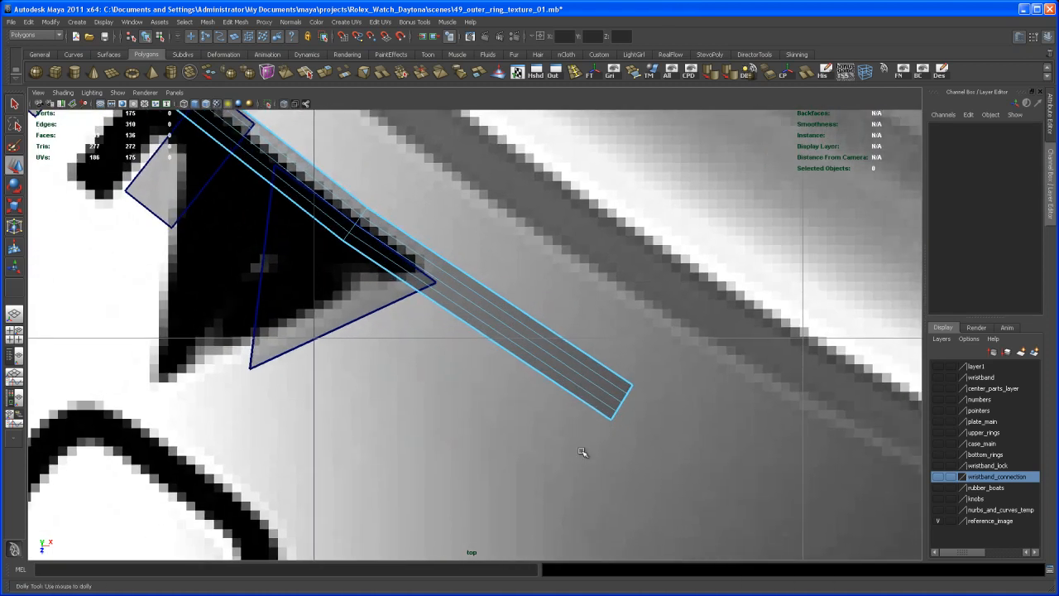
right_click_drag(574, 458, 592, 451, "alt")
right_click(619, 406)
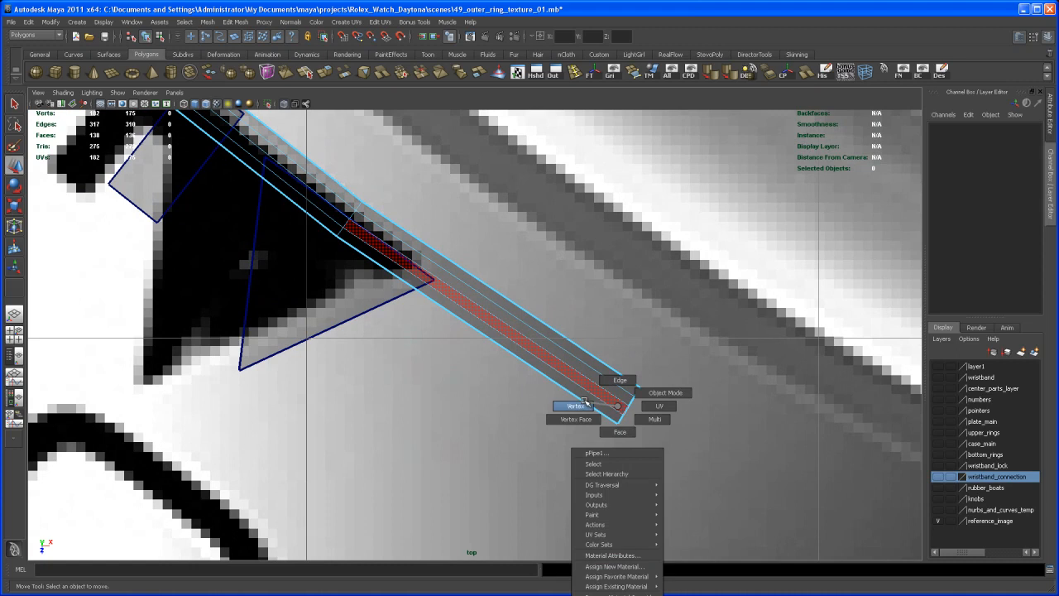
left_click(584, 404)
left_click_drag(597, 369, 688, 471)
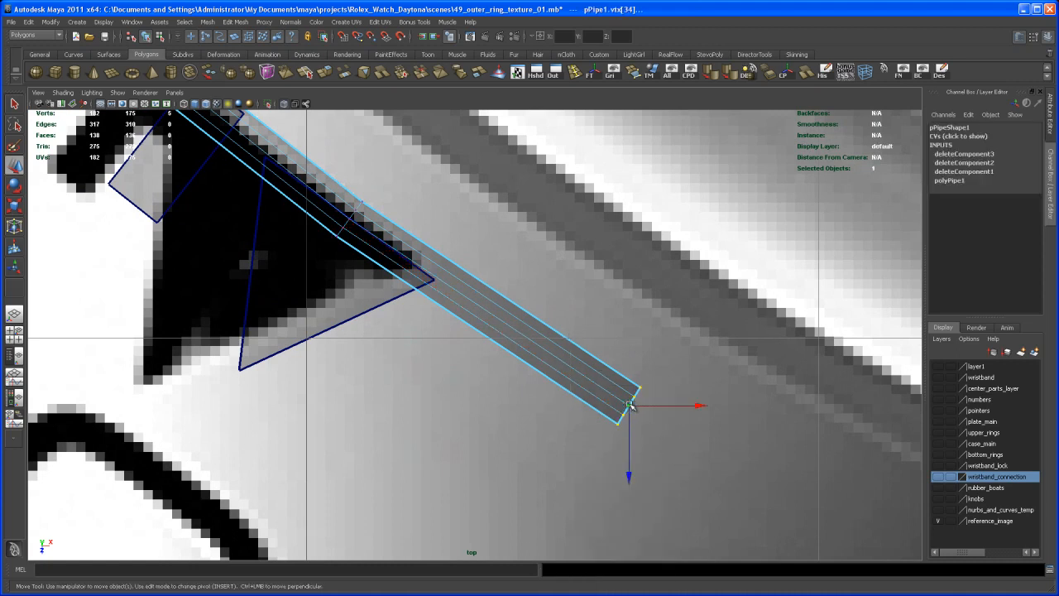
left_click_drag(630, 405, 422, 269)
Rotate the ring's end vertices towards the angle of the triangle's side and shift them onto its corner
right_click_drag(420, 271, 501, 394, "alt")
middle_click_drag(501, 393, 559, 457, "alt")
right_click_drag(505, 400, 524, 420, "alt")
middle_click_drag(502, 405, 504, 415, "alt")
key("e")
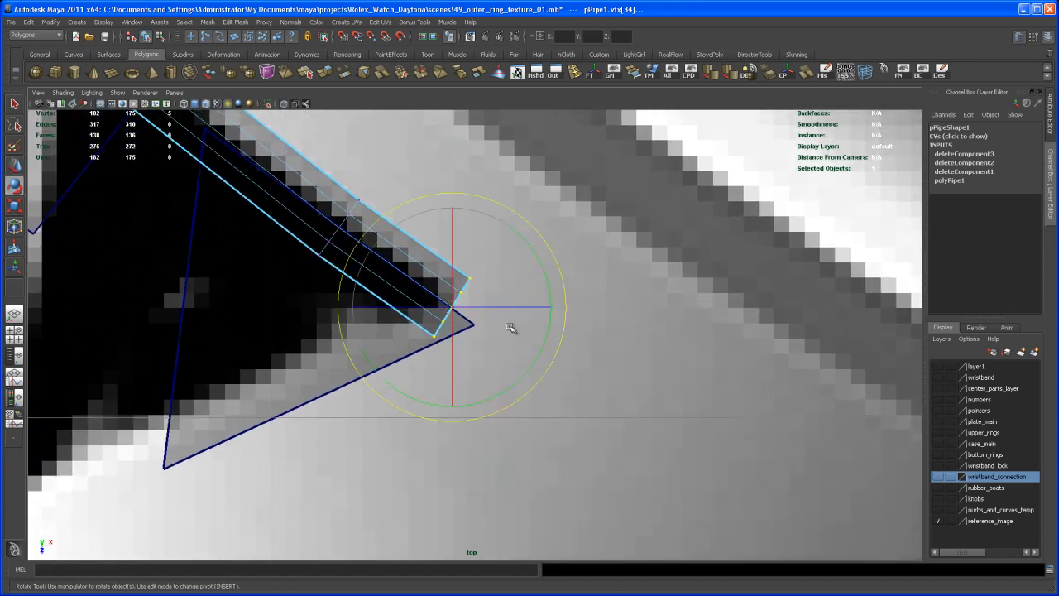
left_click_drag(558, 259, 569, 298)
key("w")
left_click_drag(460, 310, 464, 319)
Rotate the ring's end vertices further and nudge them so the end edge lines up with the triangle's outer side
key("r")
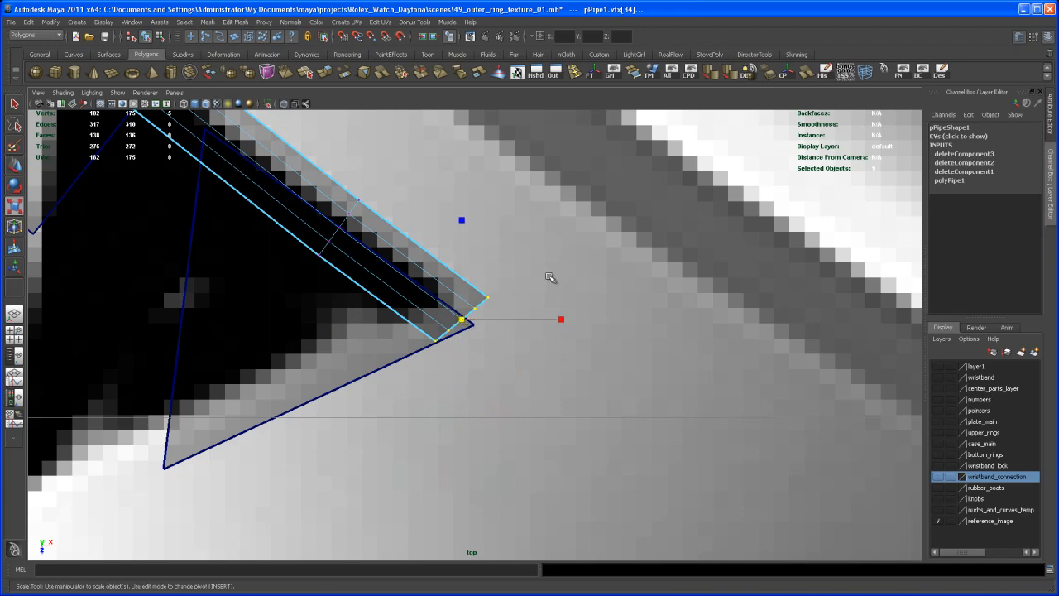
key("e")
left_click_drag(555, 265, 571, 289)
key("w")
left_click_drag(462, 327, 470, 329)
scroll(491, 366, "up", 1)
middle_click_drag(491, 366, 524, 384, "alt")
scroll(587, 436, "up", 10)
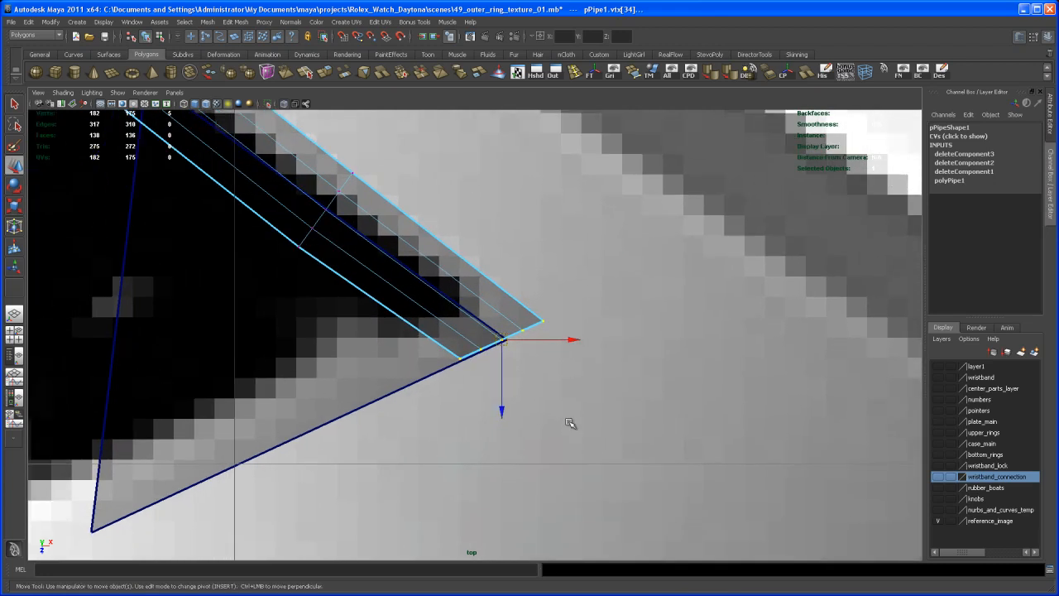
right_click_drag(673, 487, 632, 530, "alt")
left_click_drag(513, 376, 510, 379)
key("f")
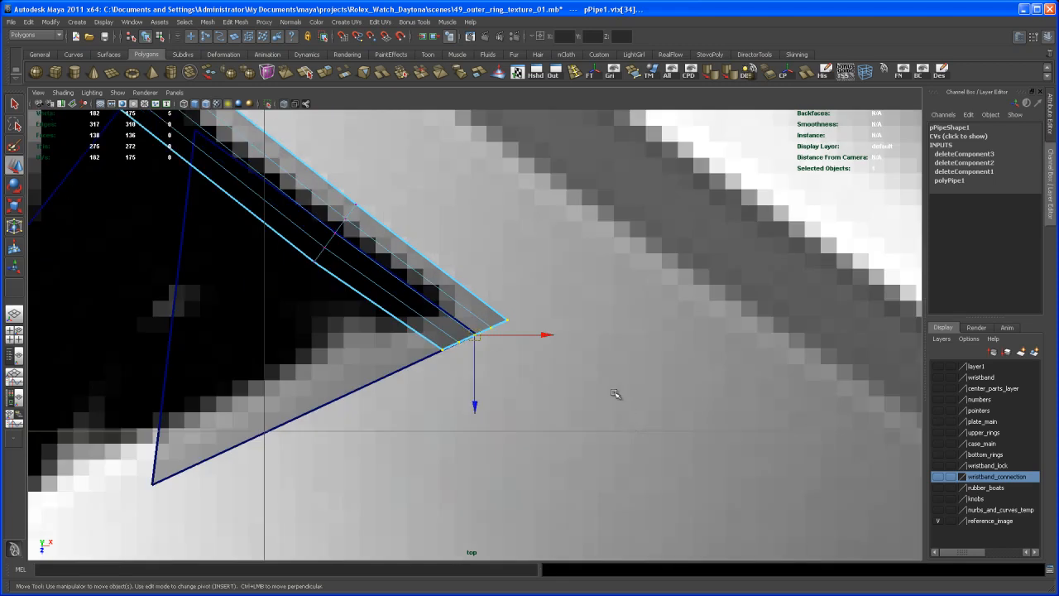